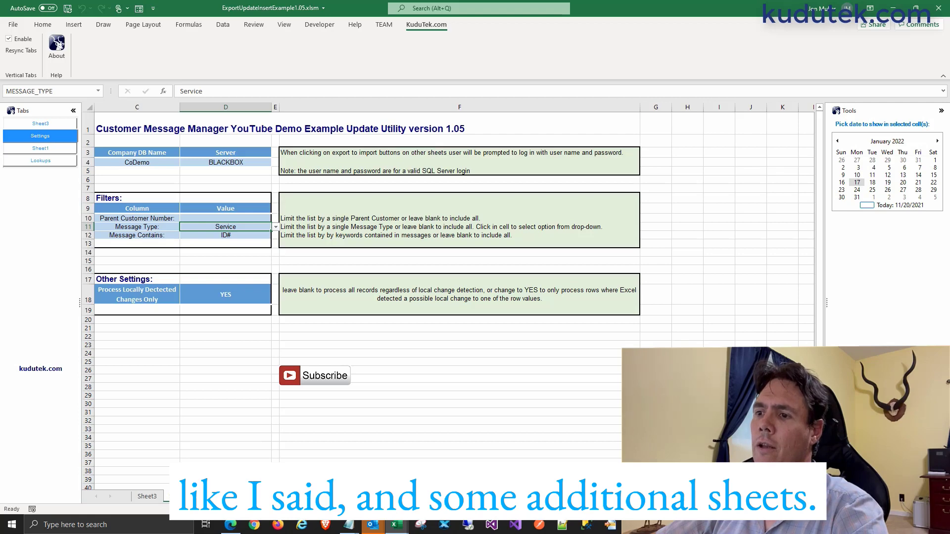
Step: Open the Lookups sheet and check which named range covers the Sales and Service message types
left_click(218, 498)
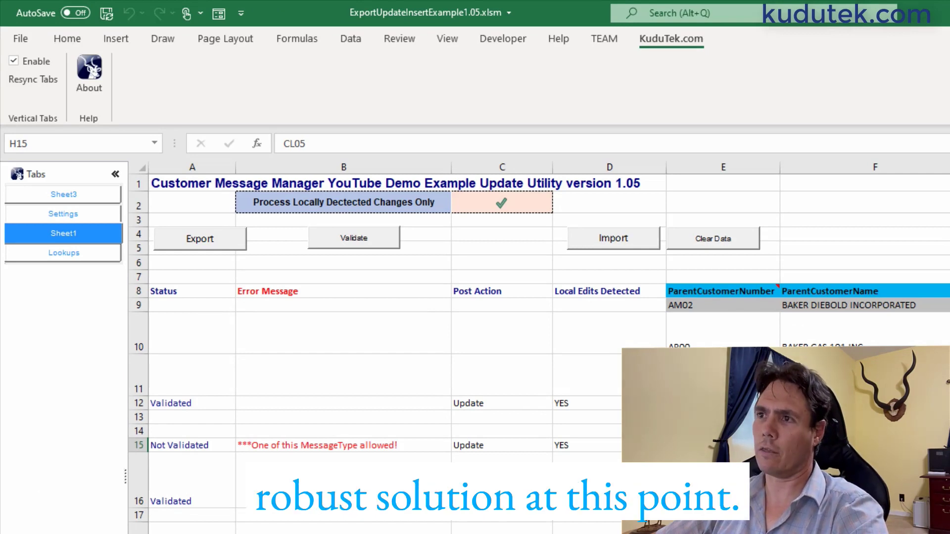
left_click(63, 253)
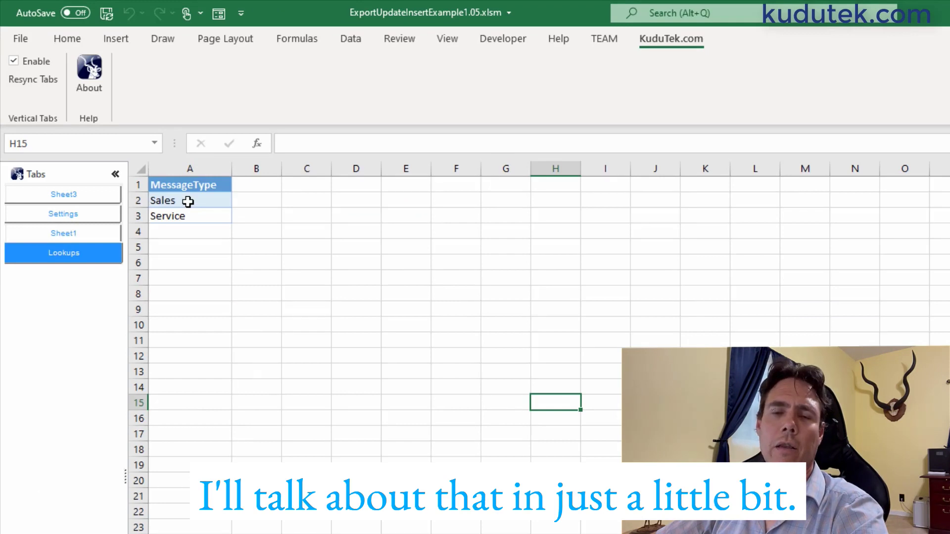
left_click_drag(188, 201, 188, 216)
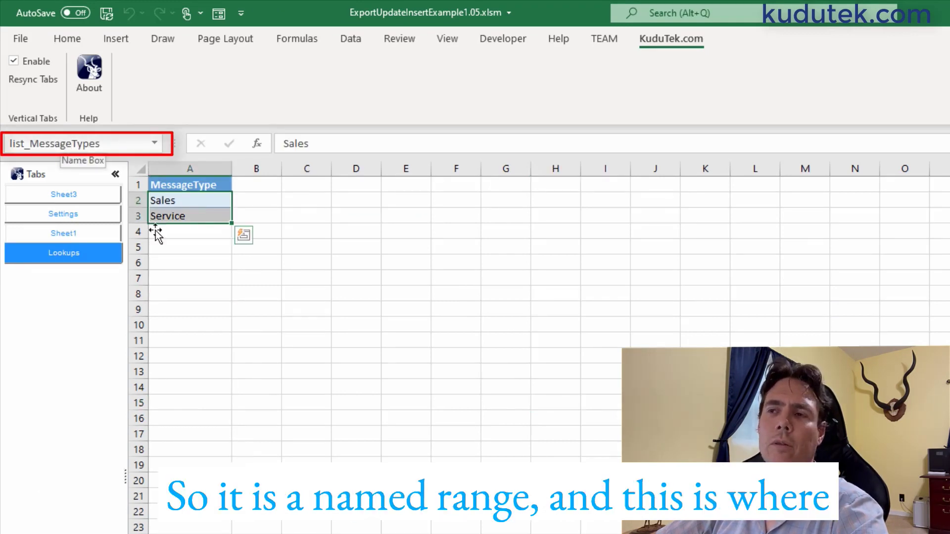
left_click(185, 249)
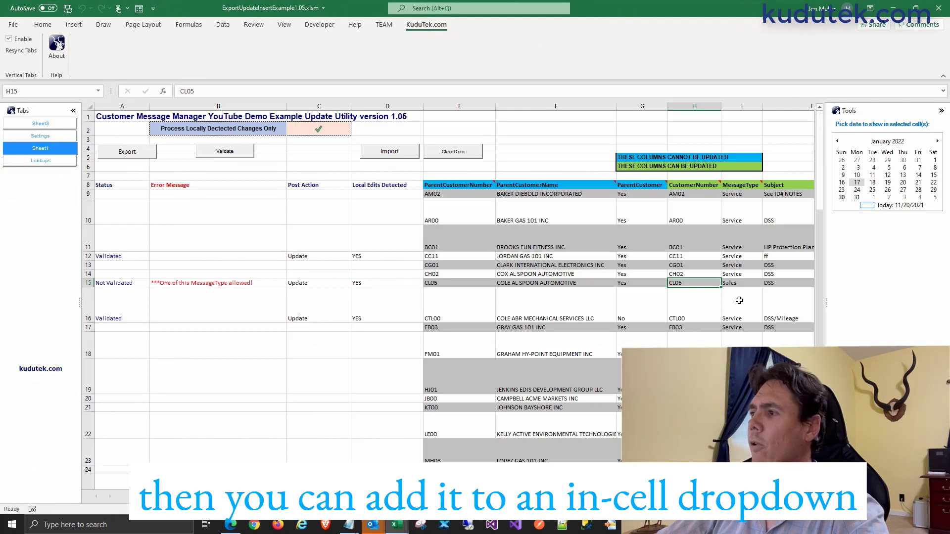
Step: On Sheet1, view the MessageType options for customer CL05 and inspect the validation error message in its row
left_click(737, 283)
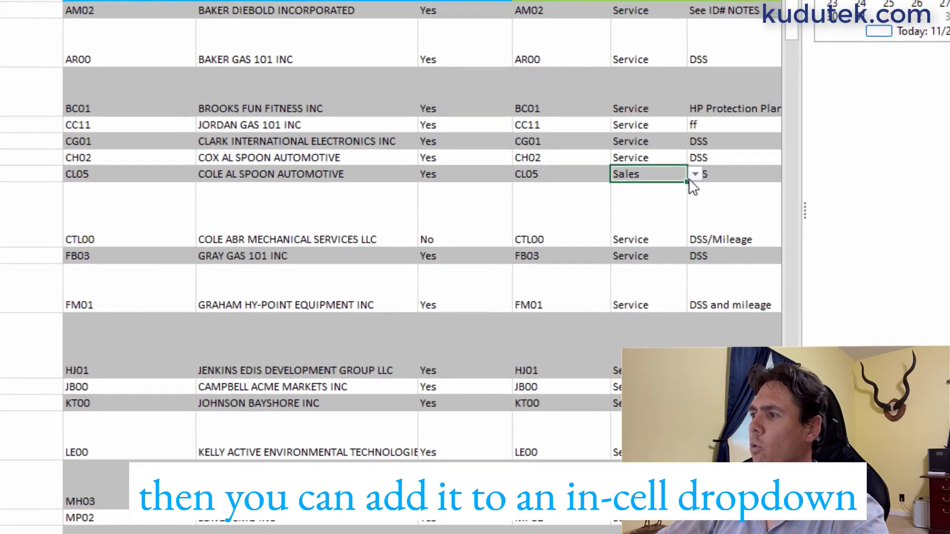
left_click(767, 282)
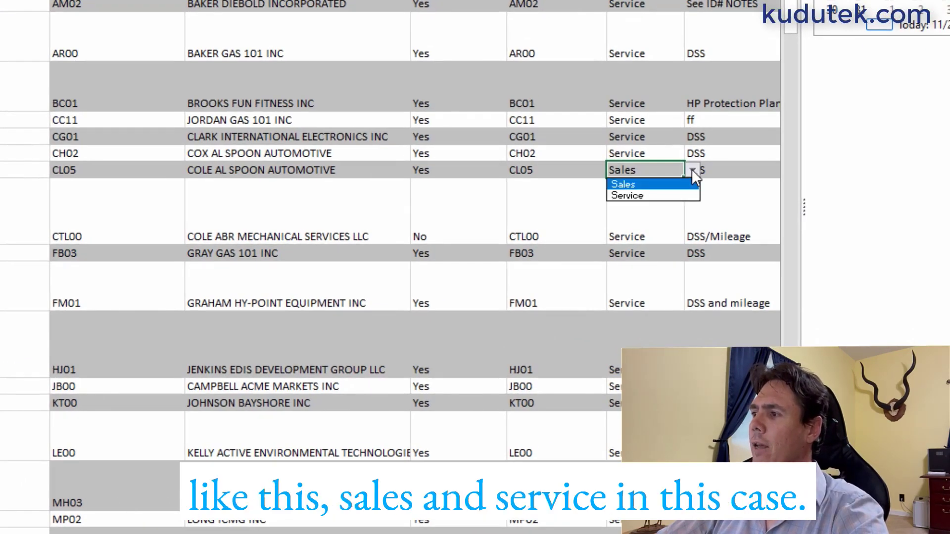
key("Escape")
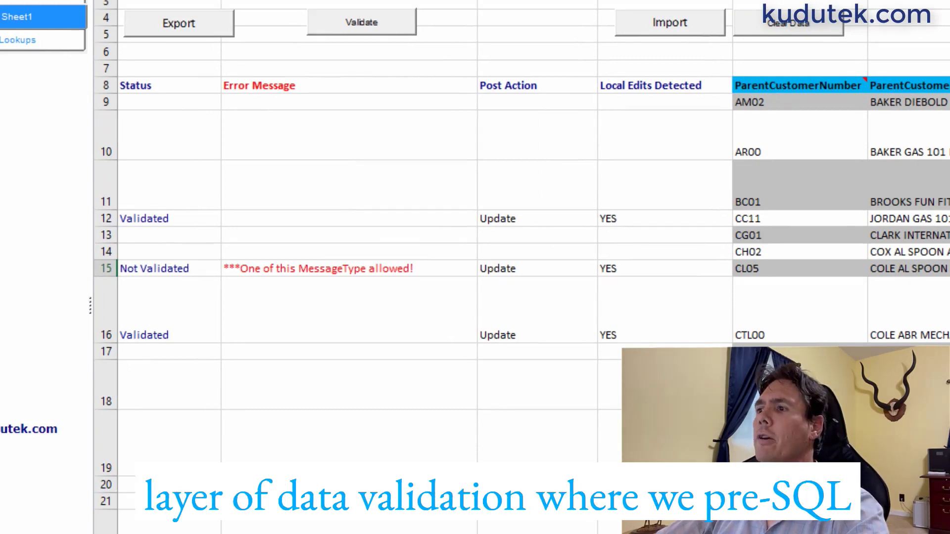
left_click_drag(282, 218, 285, 299)
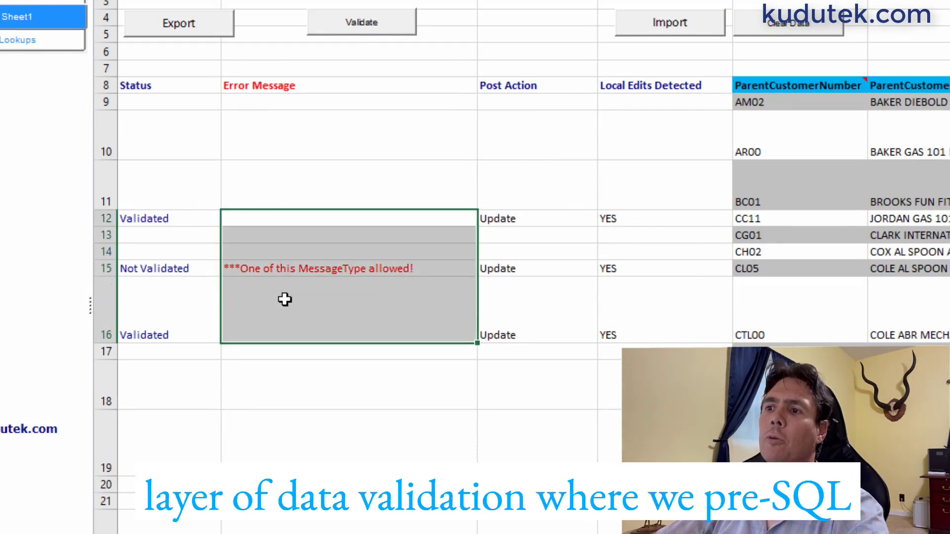
left_click(280, 269)
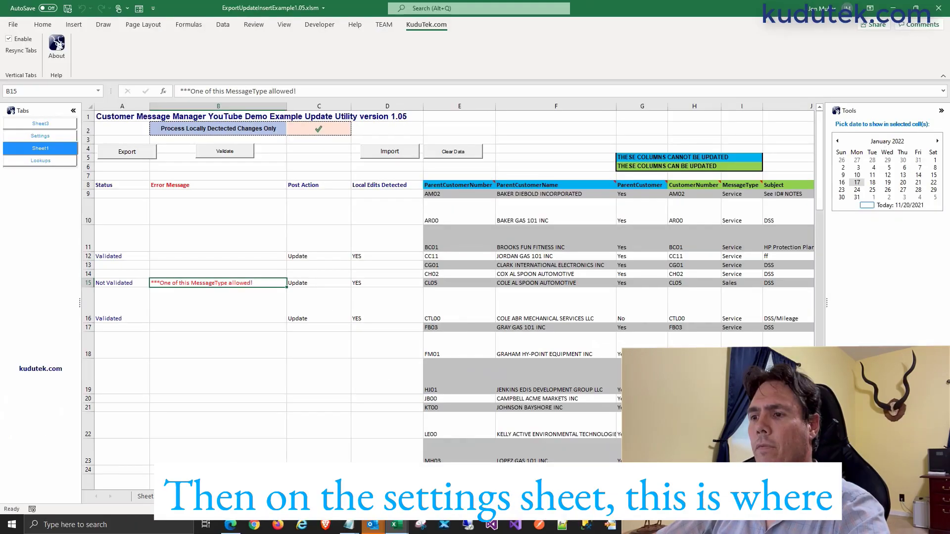
Step: Review the company database name and the parent customer, message type and message contains filters on the Settings sheet
key("ctrl+Page_Up")
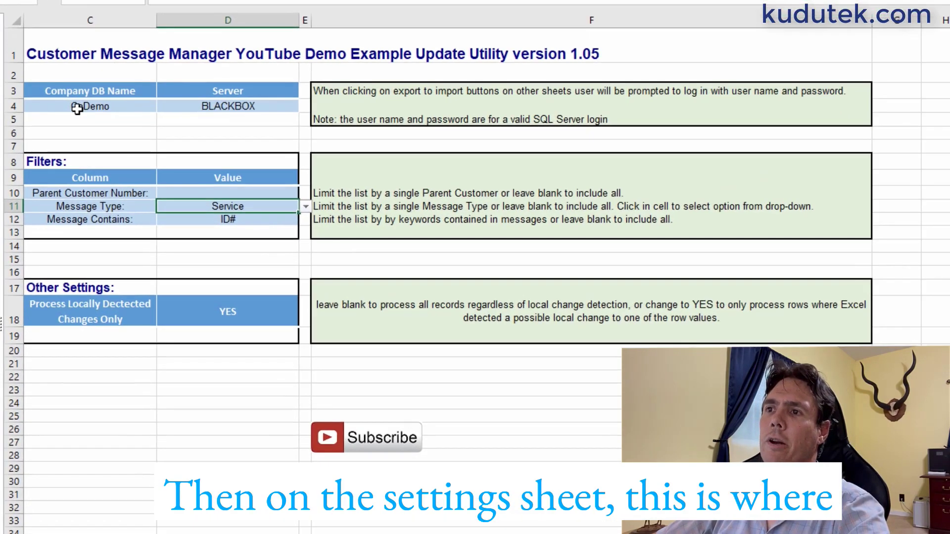
left_click(128, 164)
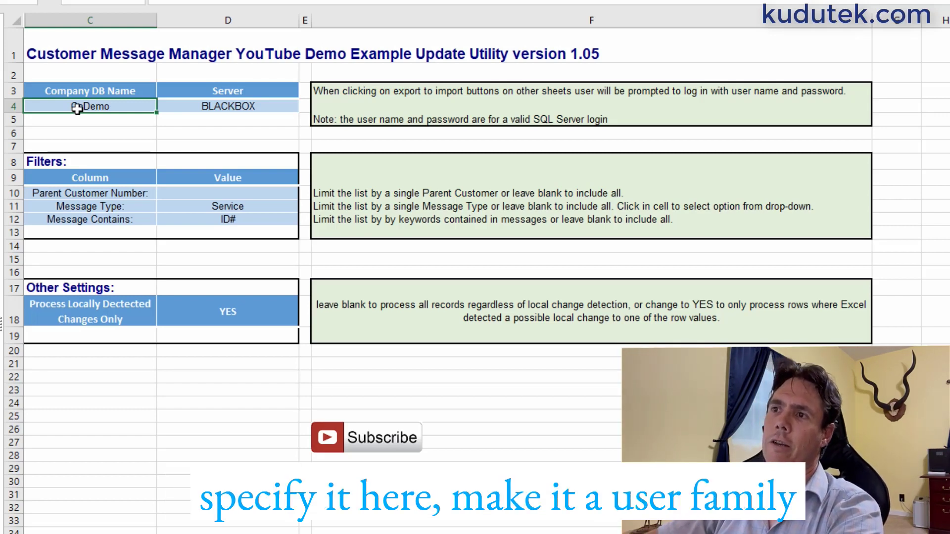
left_click(102, 122)
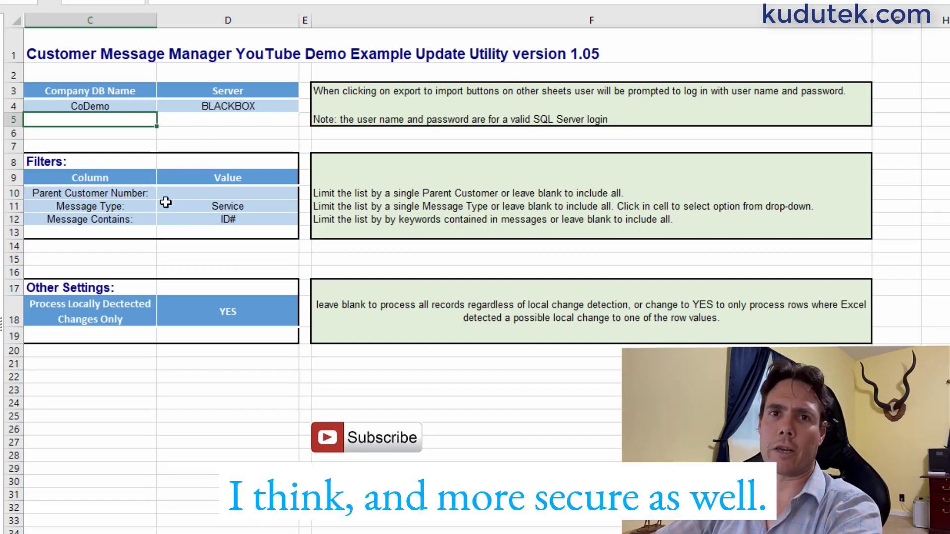
left_click_drag(87, 191, 229, 220)
left_click_drag(222, 192, 226, 217)
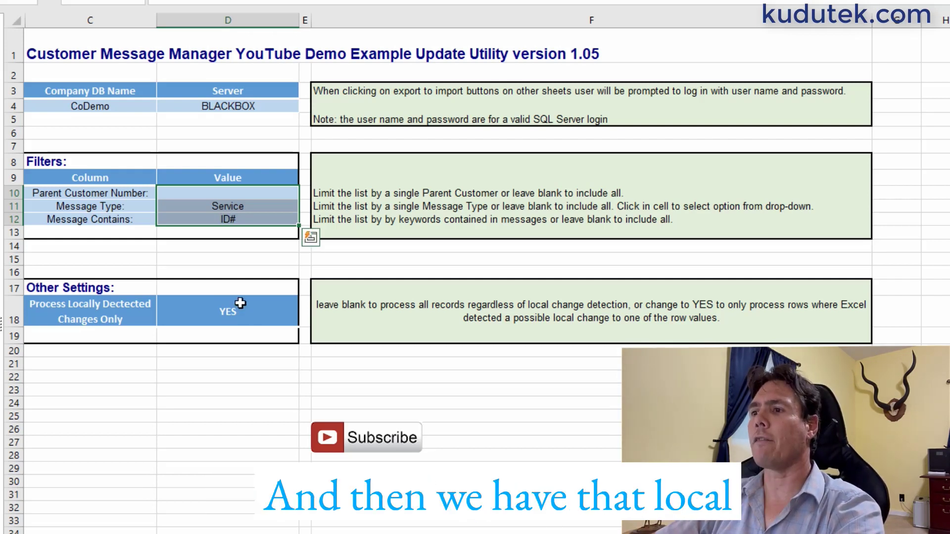
Step: Clear the setting for processing only locally detected changes on the Settings sheet, and check its indicator on Sheet1
left_click(236, 311)
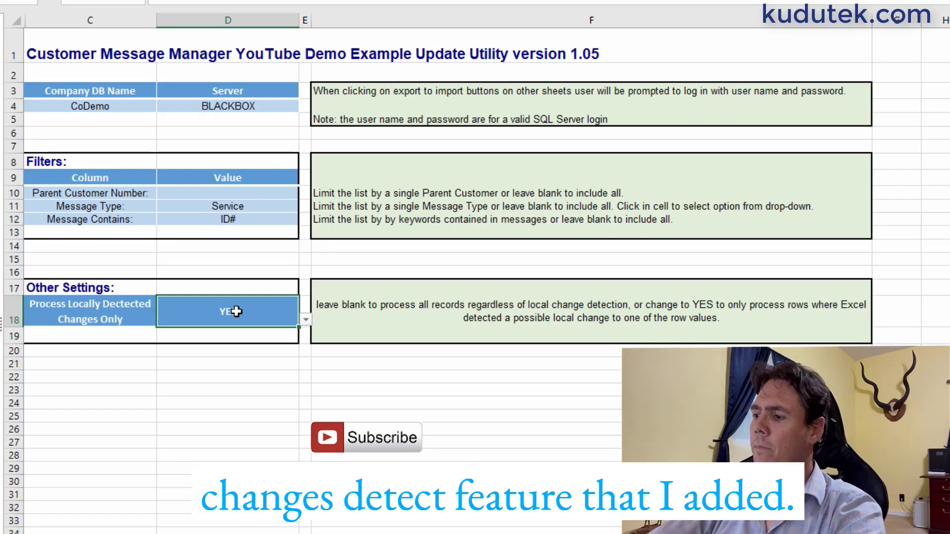
key("Delete")
left_click(225, 383)
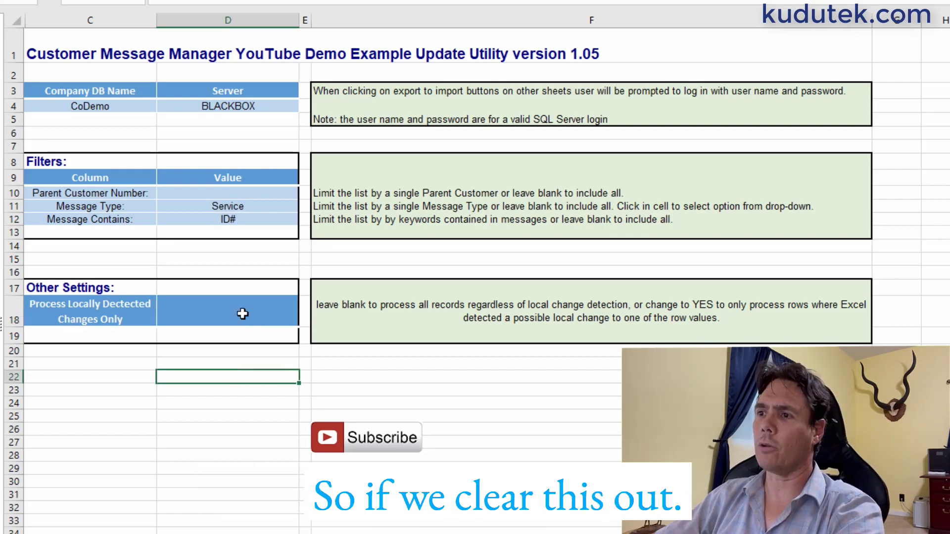
key("ctrl+Page_Up")
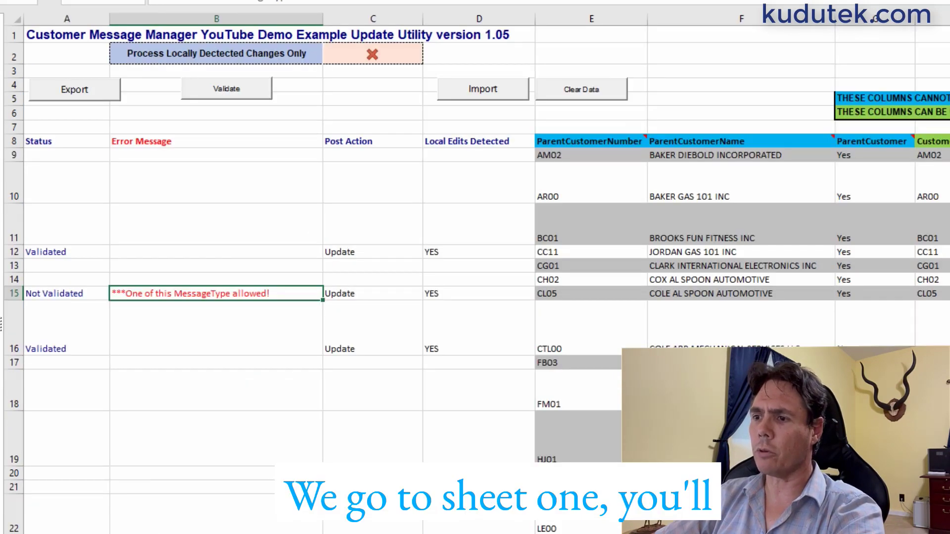
left_click(368, 56)
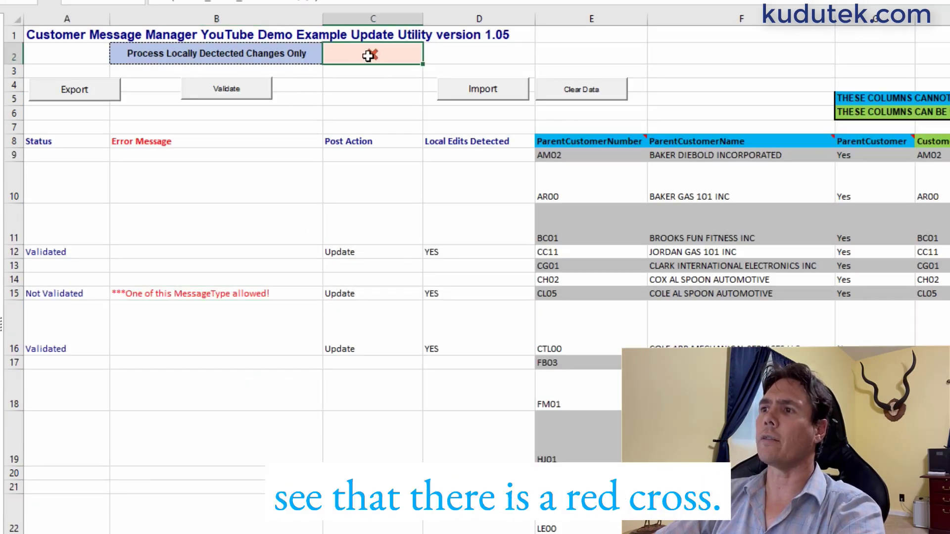
left_click(163, 54)
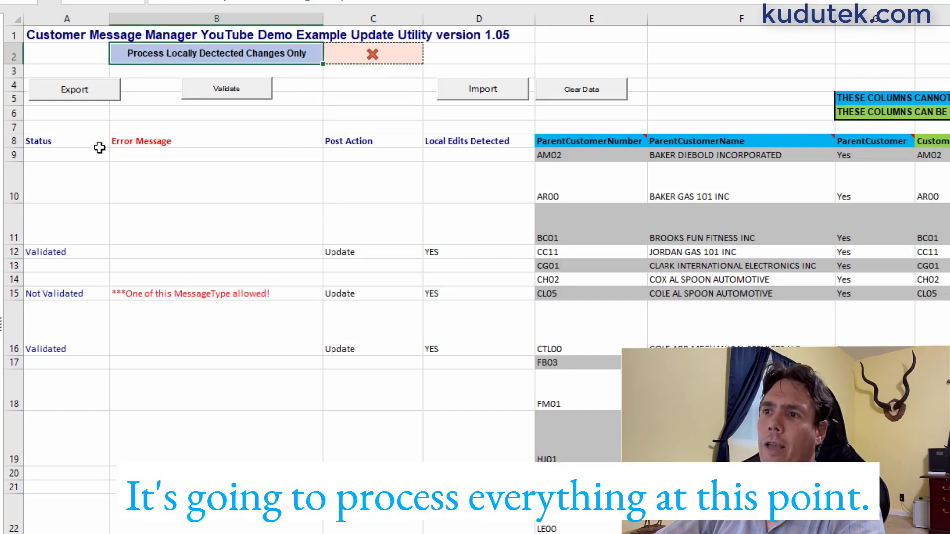
Step: Validate the customer messages on Sheet1, logging in to SQL Server as sa with the account password
left_click(220, 89)
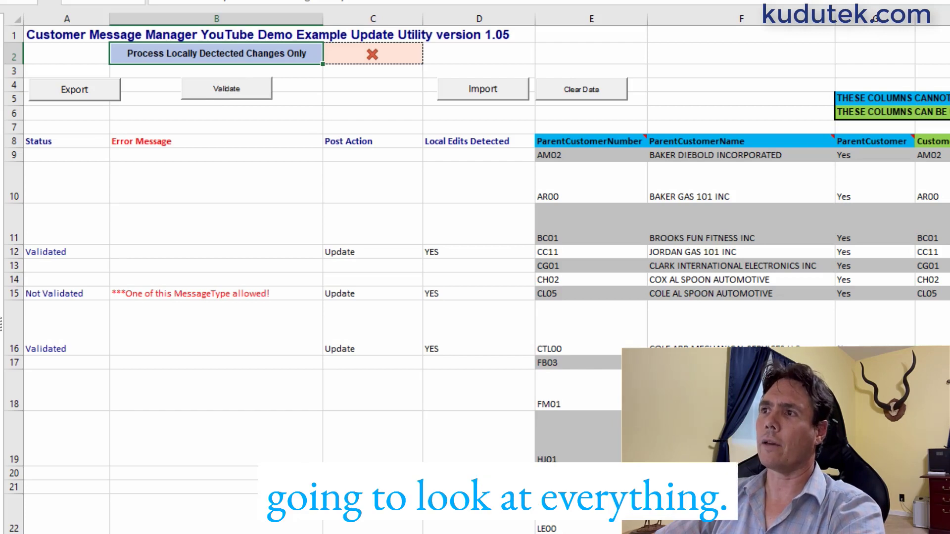
left_click(220, 95)
left_click(630, 255)
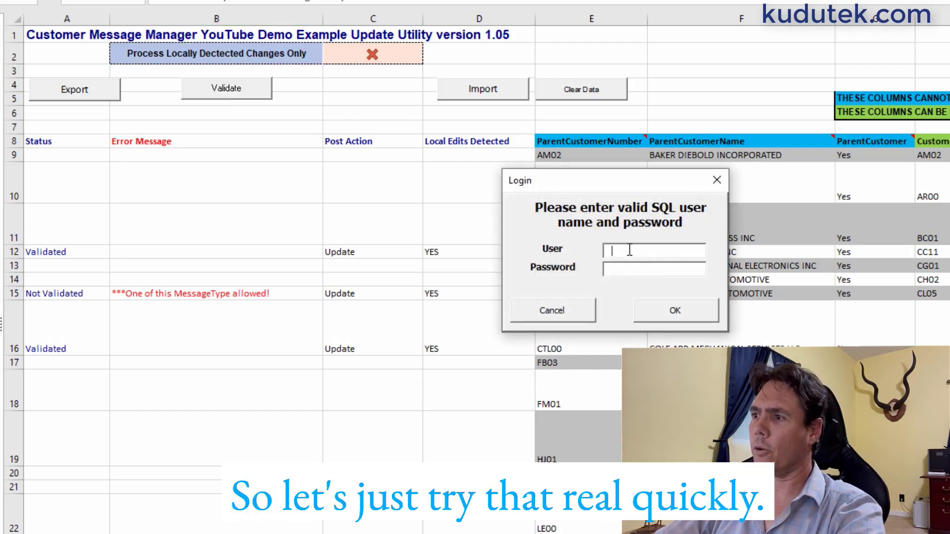
type("sa")
key("Tab")
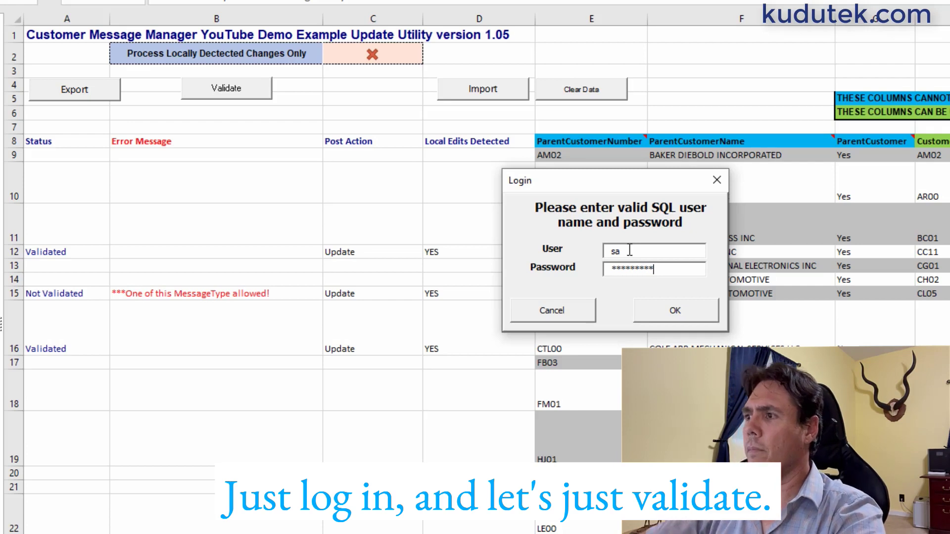
left_click(689, 316)
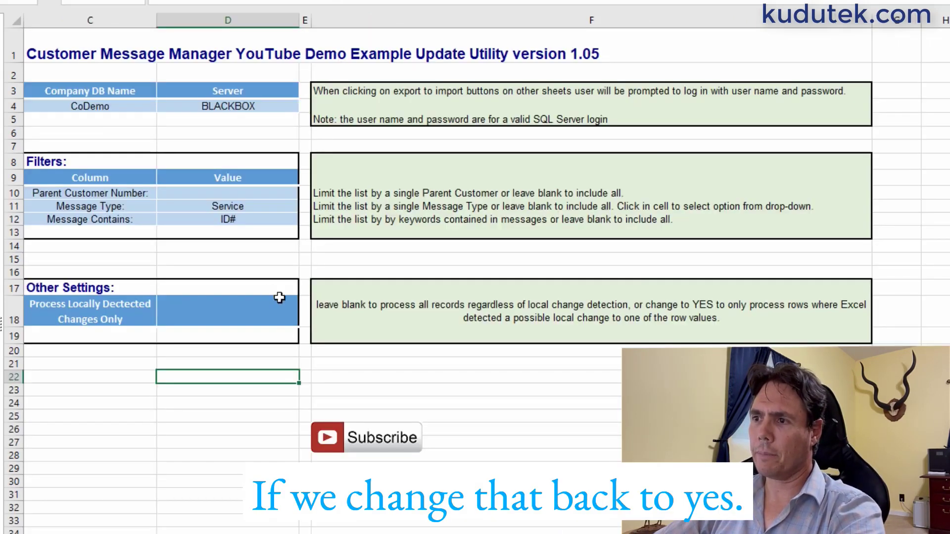
Step: Set the option for processing only locally detected changes to YES on the Settings sheet
left_click(237, 313)
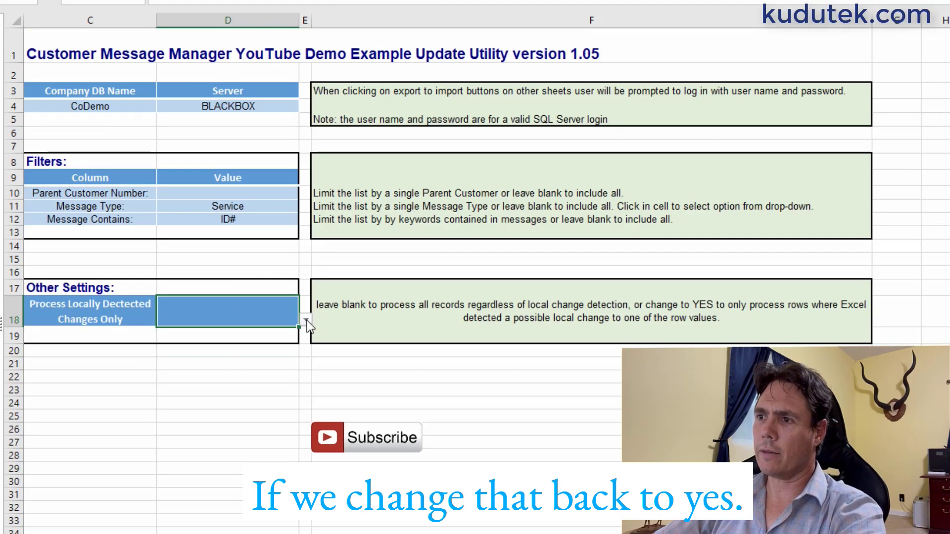
left_click(306, 320)
left_click(223, 333)
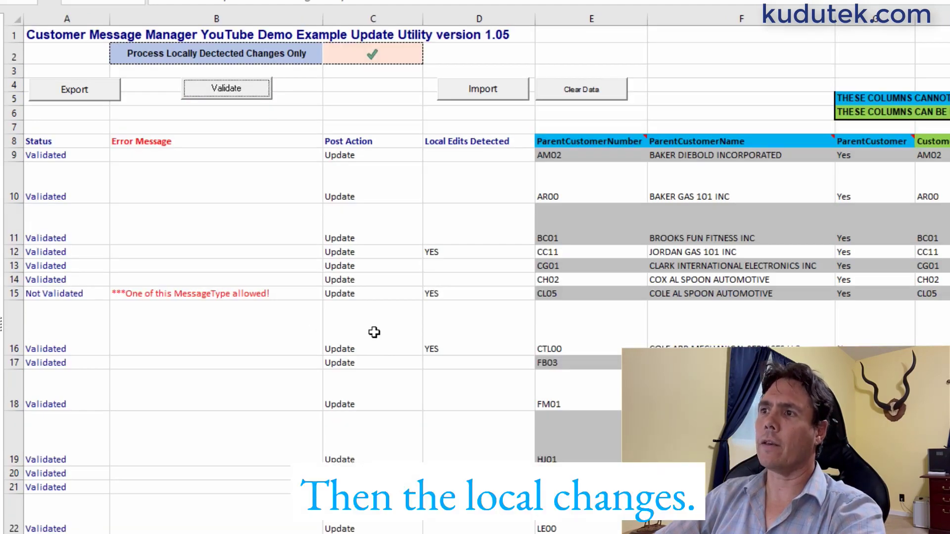
Step: Export the customer messages afresh on Sheet1 and change the Subject of customer CL05 to "fff"
left_click(81, 93)
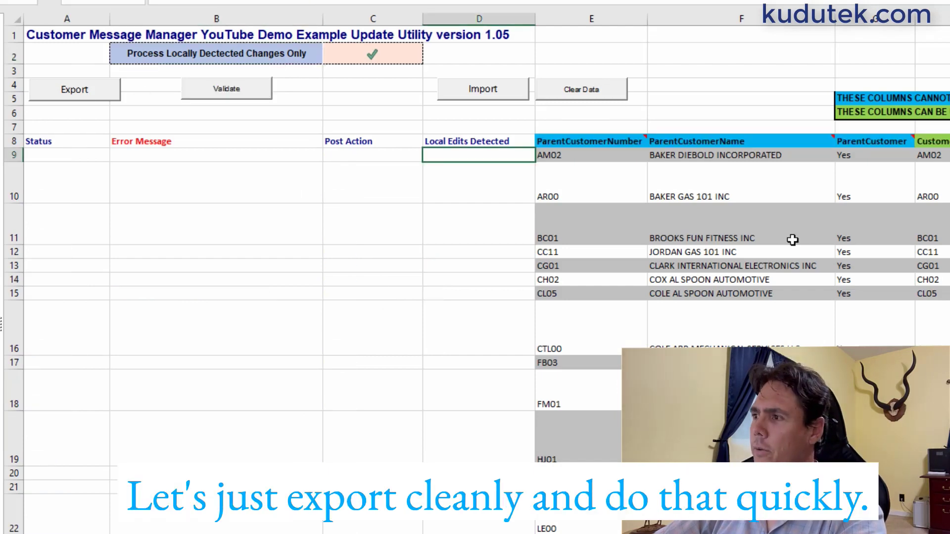
left_click(870, 241)
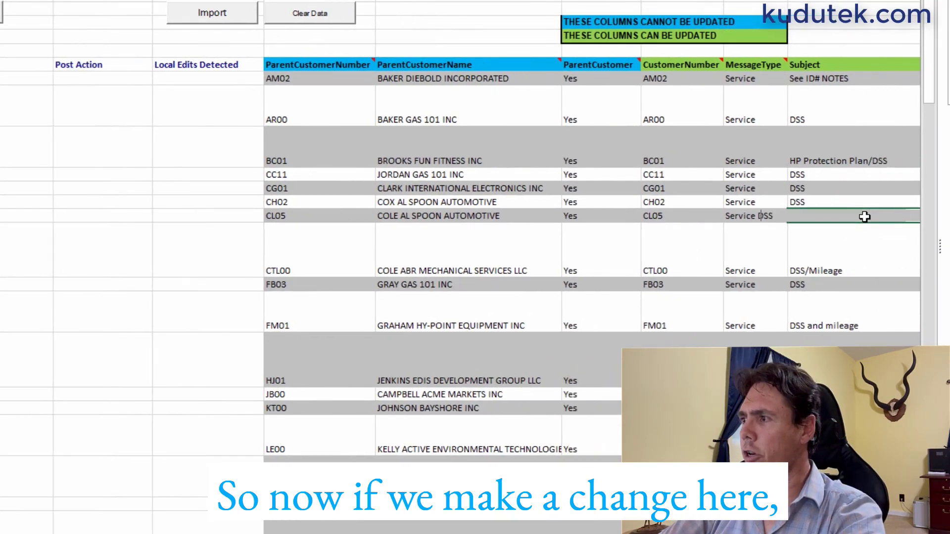
type("fff")
key("Return")
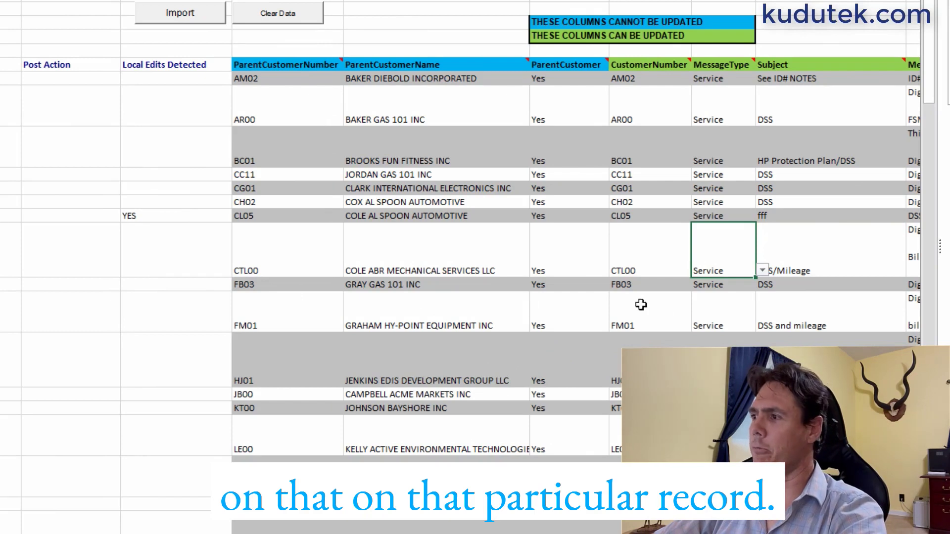
Step: Set the MessageType of customer FM01 to Sales and validate the locally edited rows
left_click(720, 325)
key("alt+Down")
left_click(705, 338)
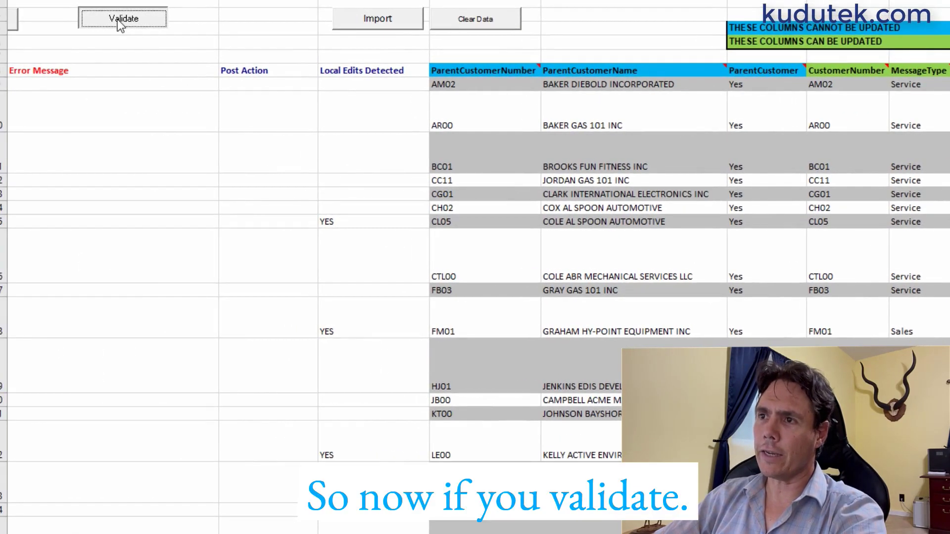
left_click(118, 22)
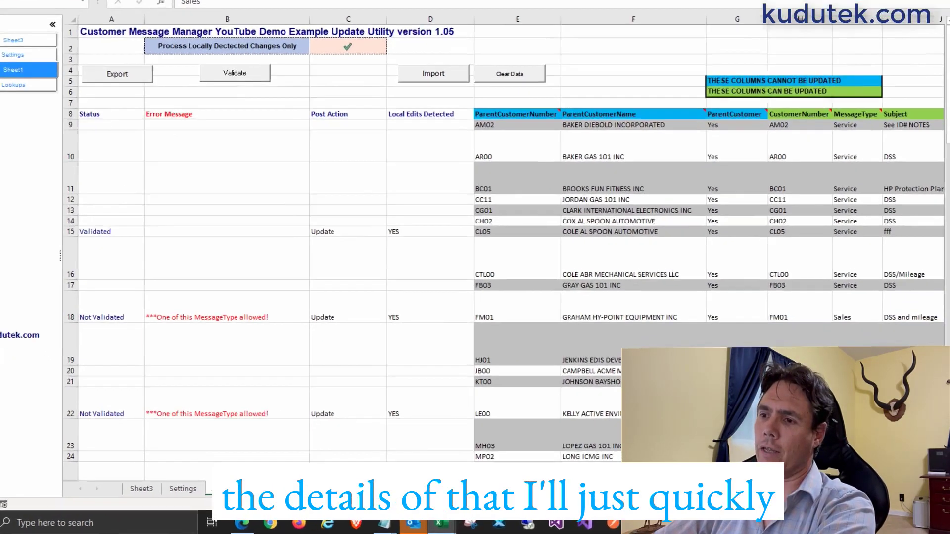
Step: Open Sheet1's VBA code and examine the Worksheet_Change procedure that flags local edits
right_click(212, 496)
left_click(302, 338)
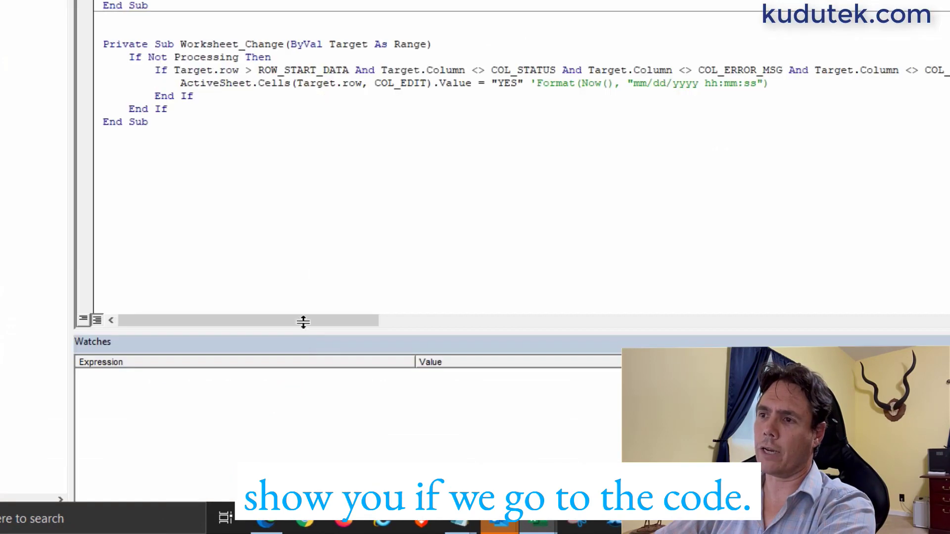
left_click_drag(102, 43, 421, 140)
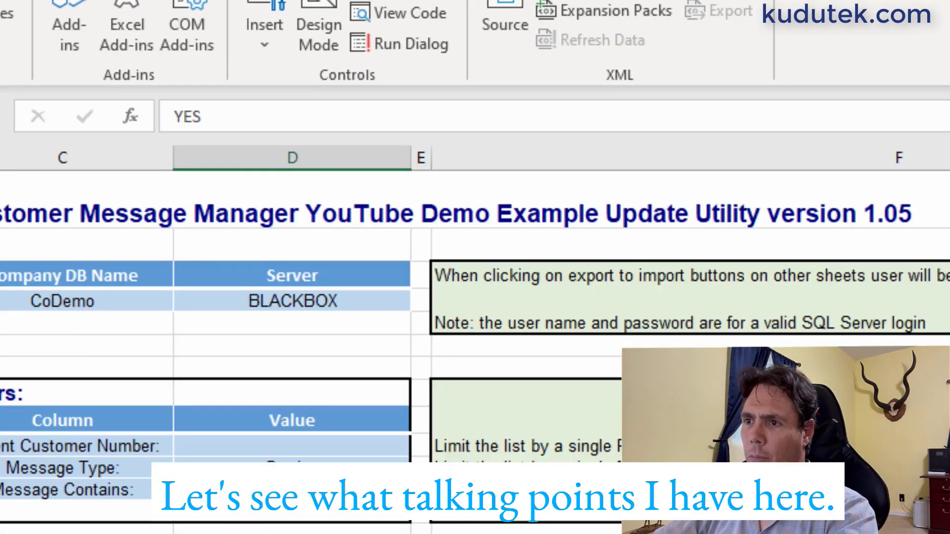
Step: Open Sheet1's VBA code and go to the definition of the Export procedure called by cmdExport_Click
left_click_drag(124, 176, 234, 242)
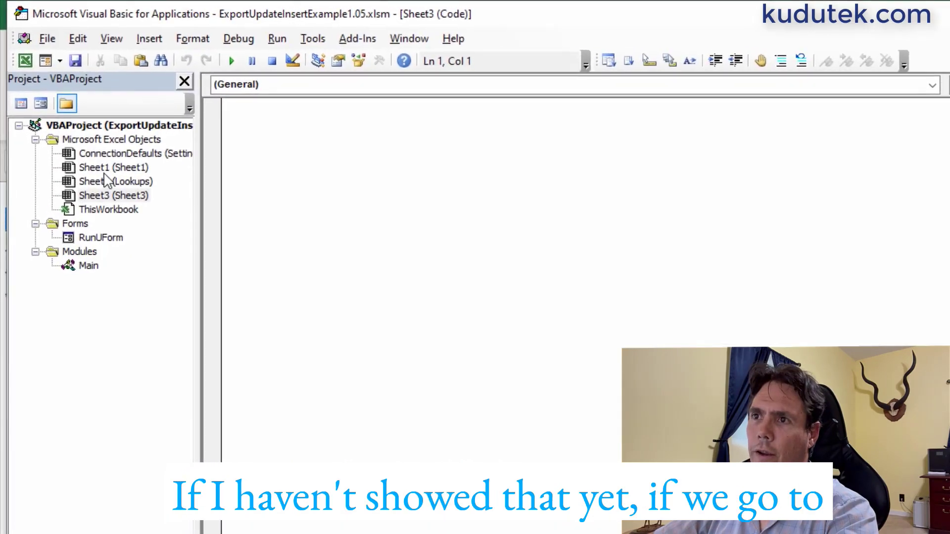
double_click(103, 168)
left_click(274, 164)
right_click(298, 164)
left_click(346, 407)
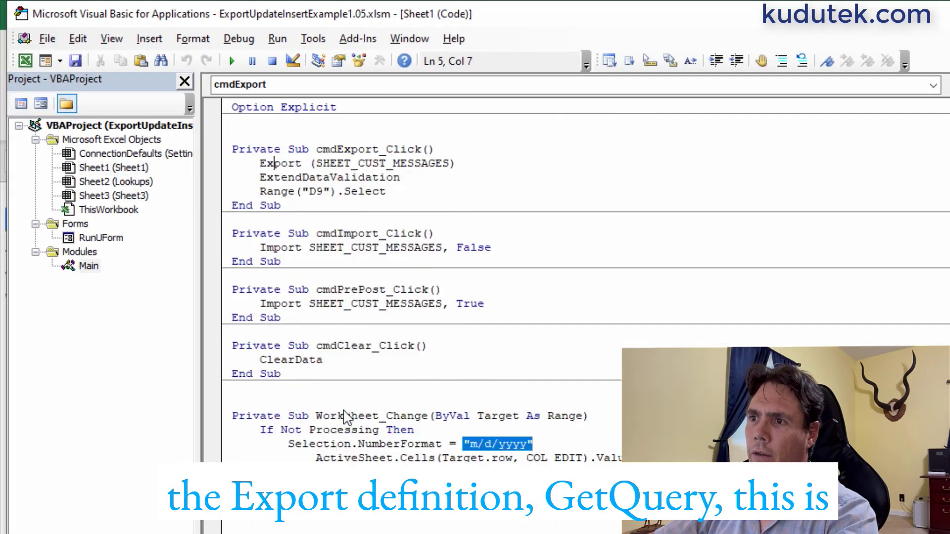
scroll(443, 386, "down", 20)
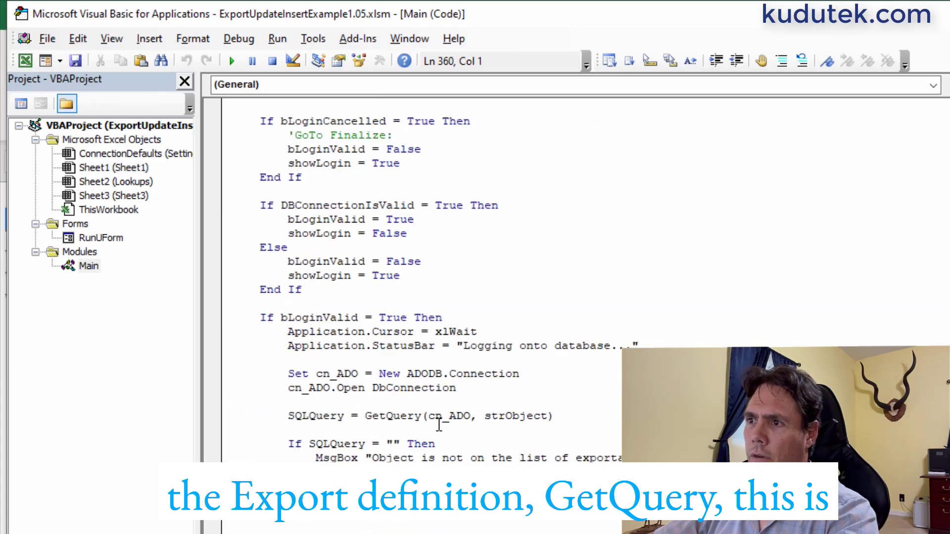
Step: Go to the definition of GetQuery and examine the lines that read the PARENT_CUSTOMER, MESSAGE_TYPE and MESSAGE_CONTAINS named ranges
right_click(408, 418)
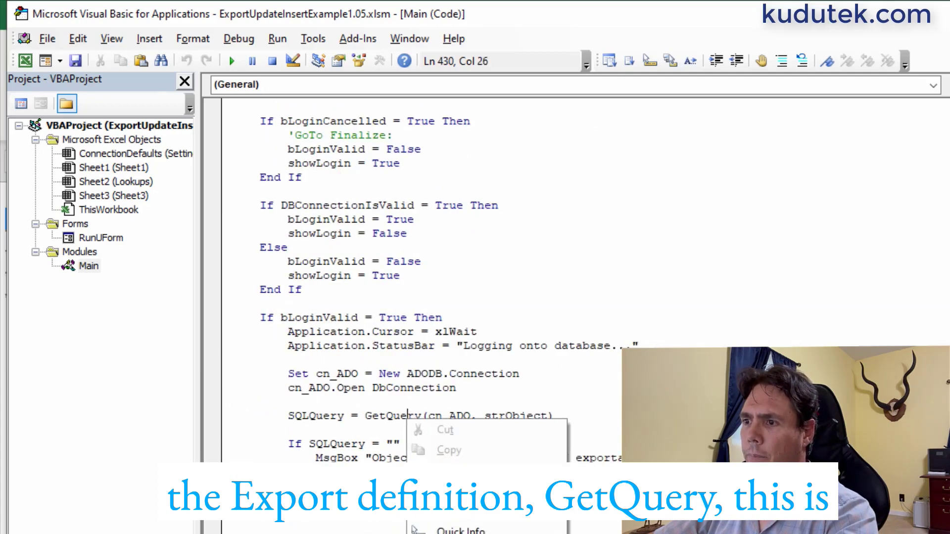
left_click(445, 532)
scroll(716, 293, "down", 10)
scroll(716, 293, "up", 3)
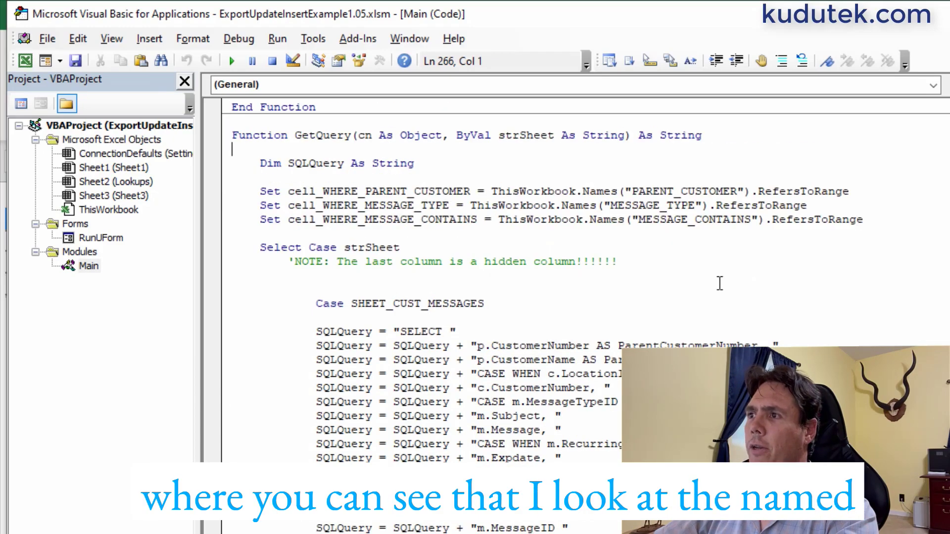
left_click_drag(884, 220, 220, 193)
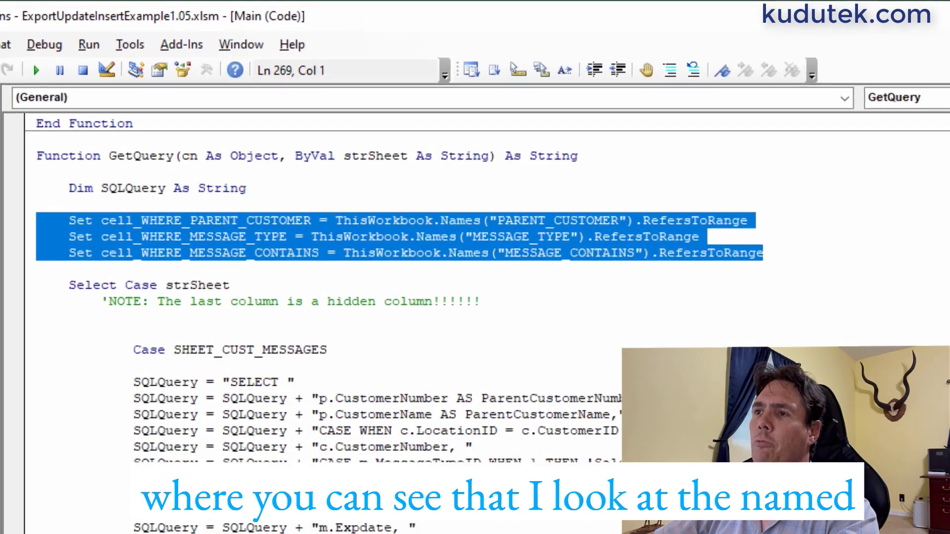
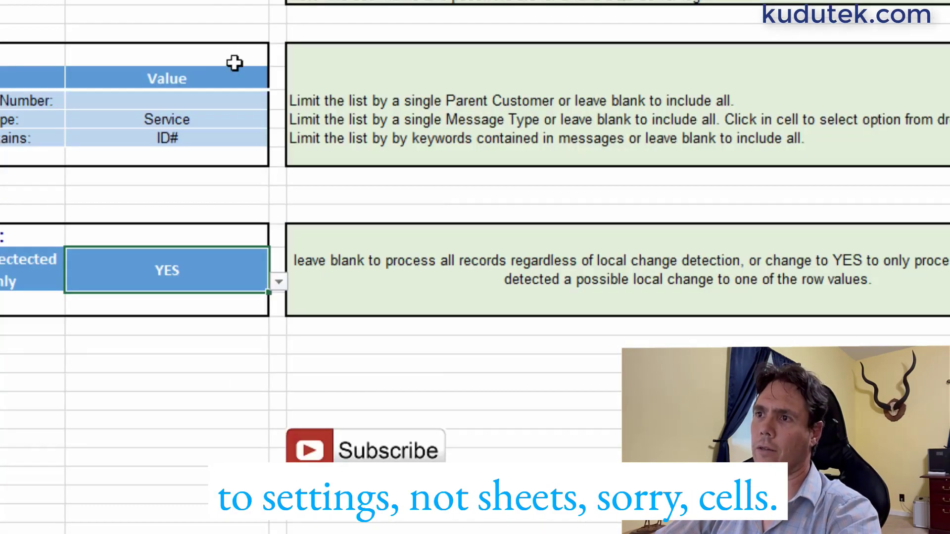
Step: Inspect the Parent Customer Number, Message Type and Message Contains filter cells on the Settings sheet and their range names
left_click(185, 102)
left_click(350, 197)
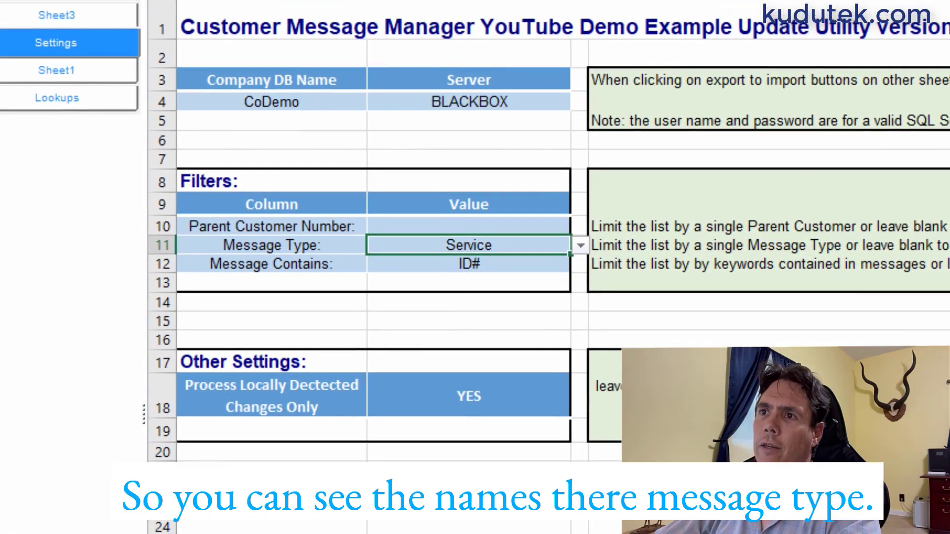
left_click(480, 263)
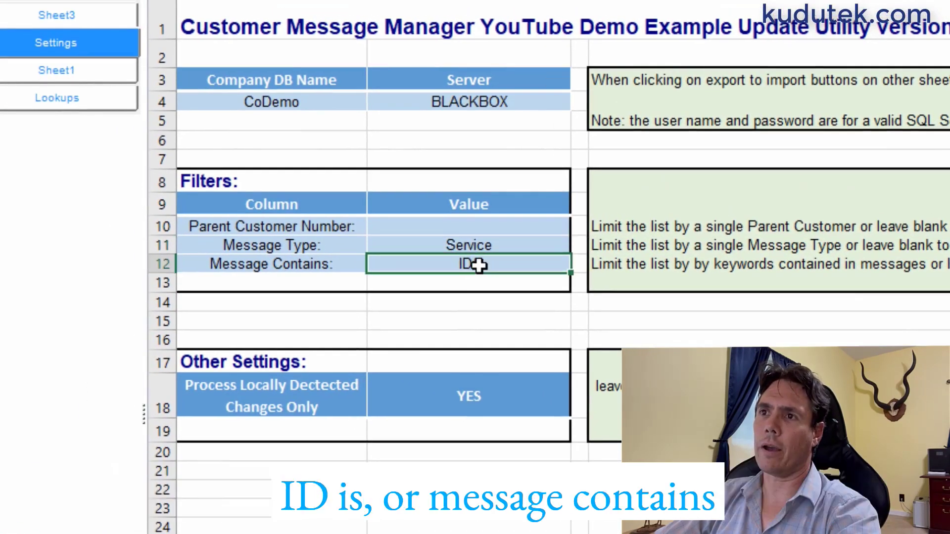
left_click(484, 227)
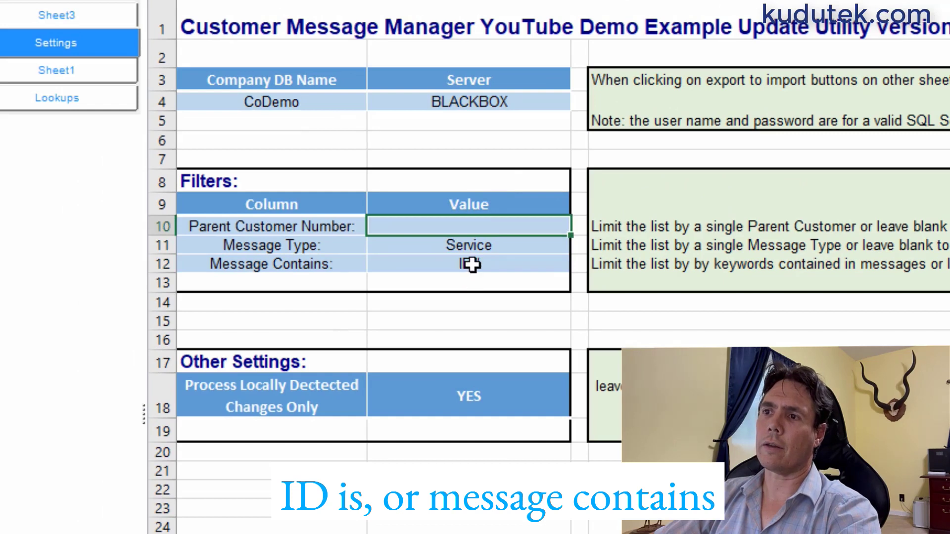
left_click(414, 263)
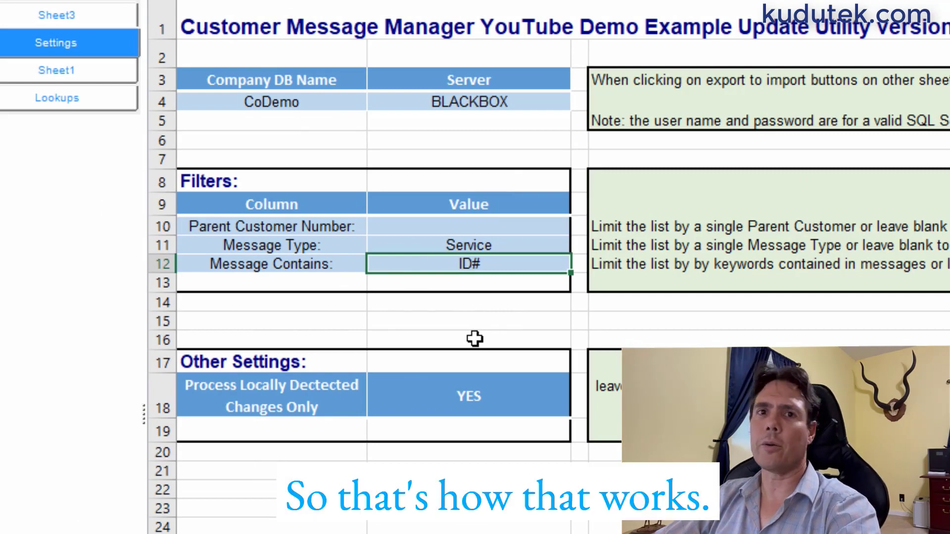
Step: Review the talking points listed on Sheet3
key("ctrl+Page_Up")
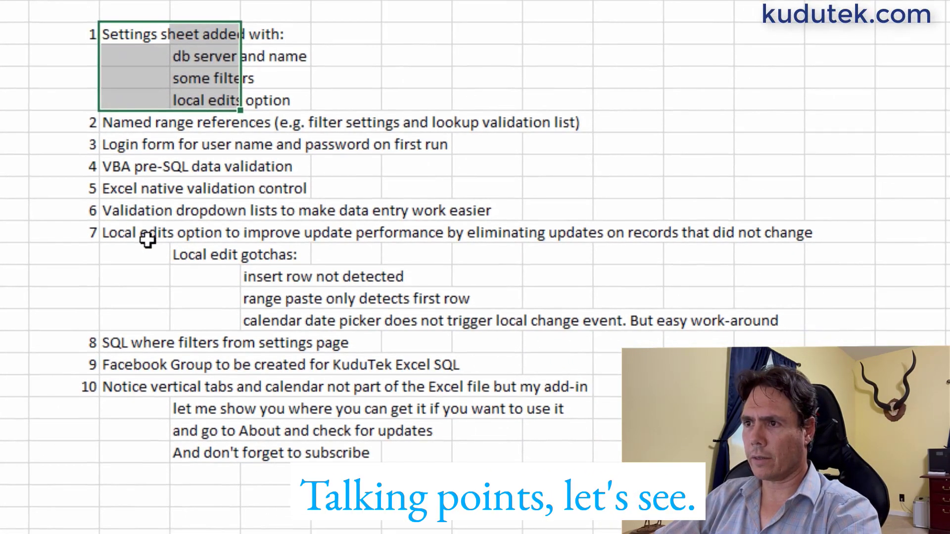
left_click(141, 238)
left_click(123, 188)
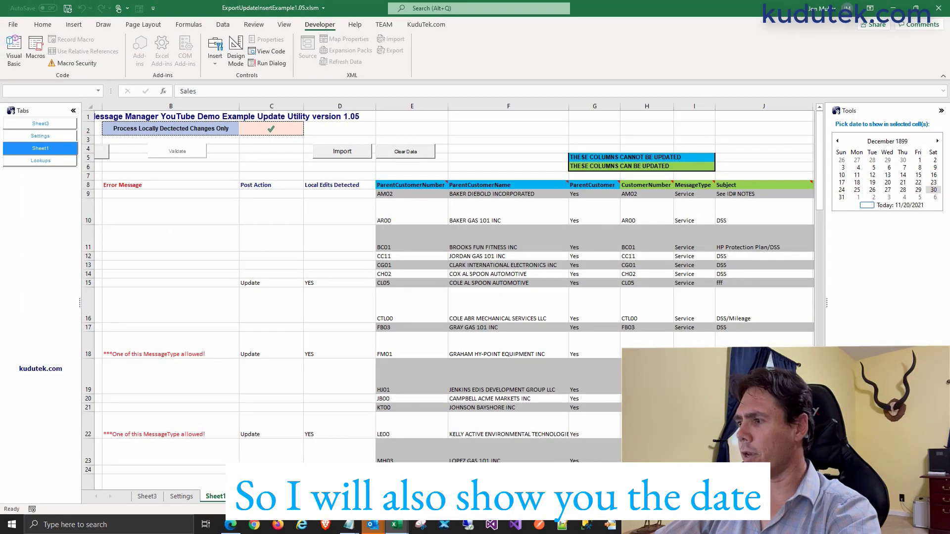
Step: Try to enter the invalid date 1/2/20222 in Expdate cell M11 on Sheet1, and discard the entry
scroll(454, 288, "right", 6)
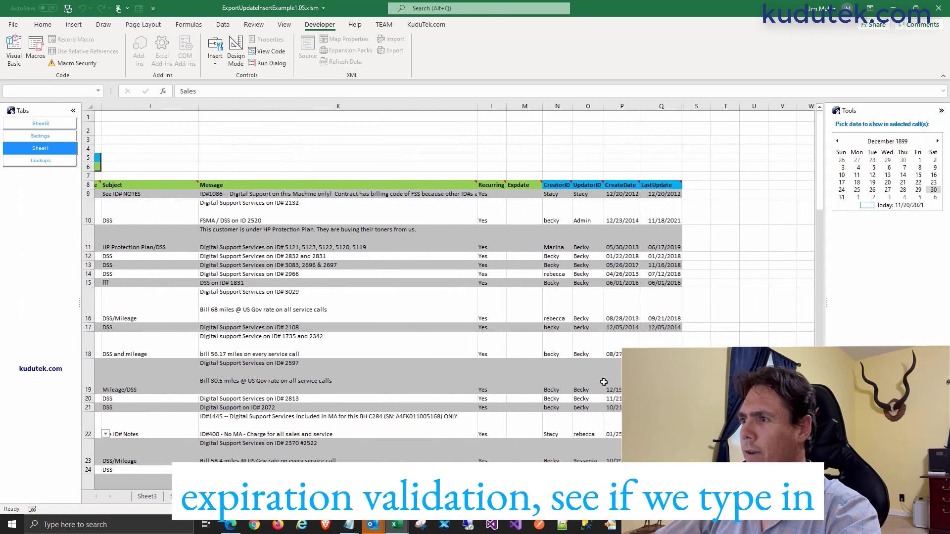
left_click(523, 239)
type("1/")
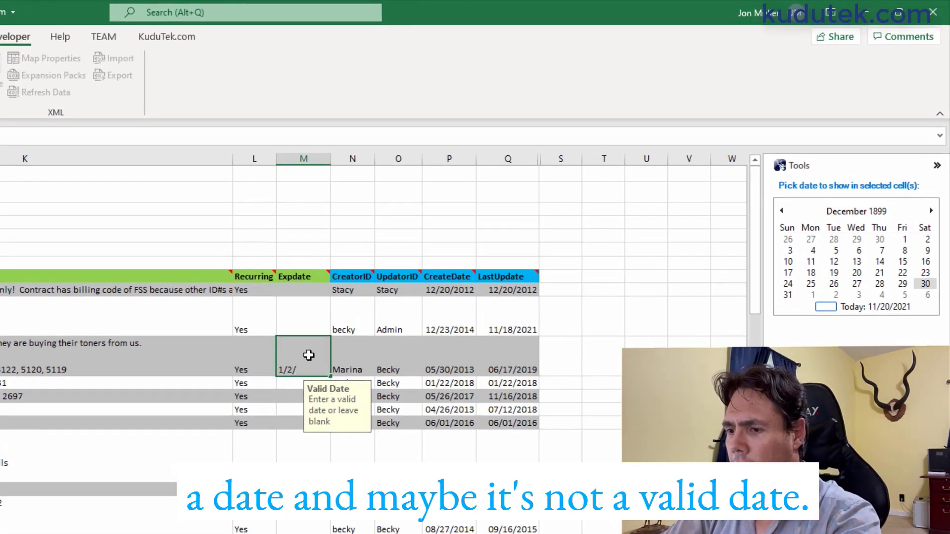
type("2/")
type("2022")
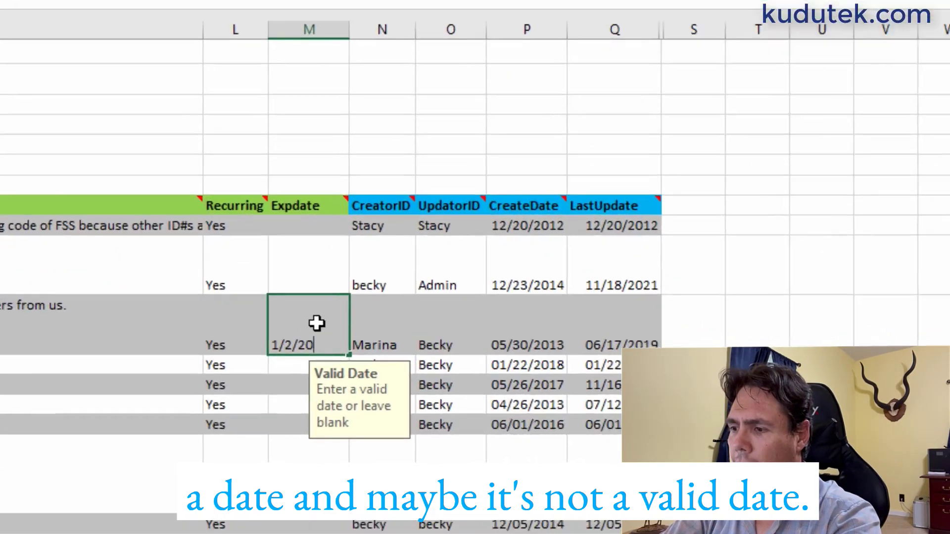
type("2")
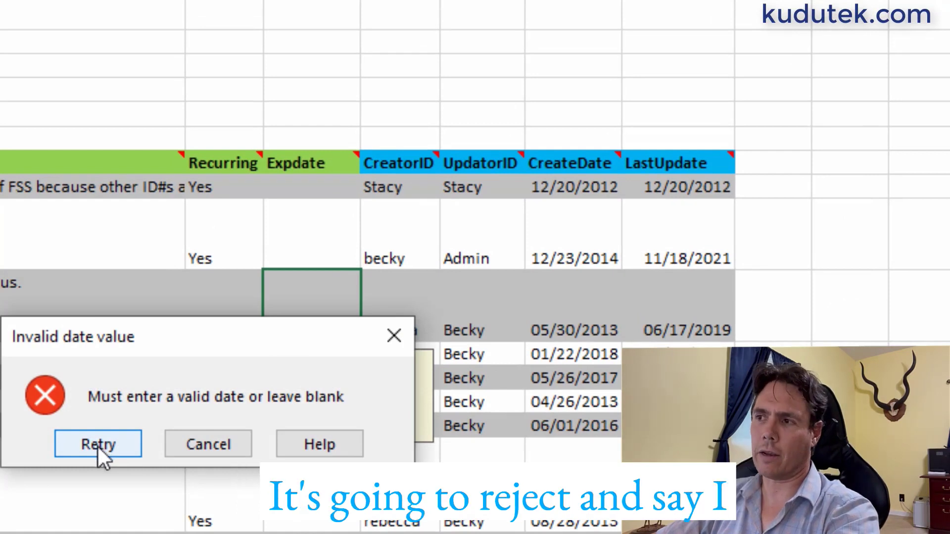
left_click(97, 445)
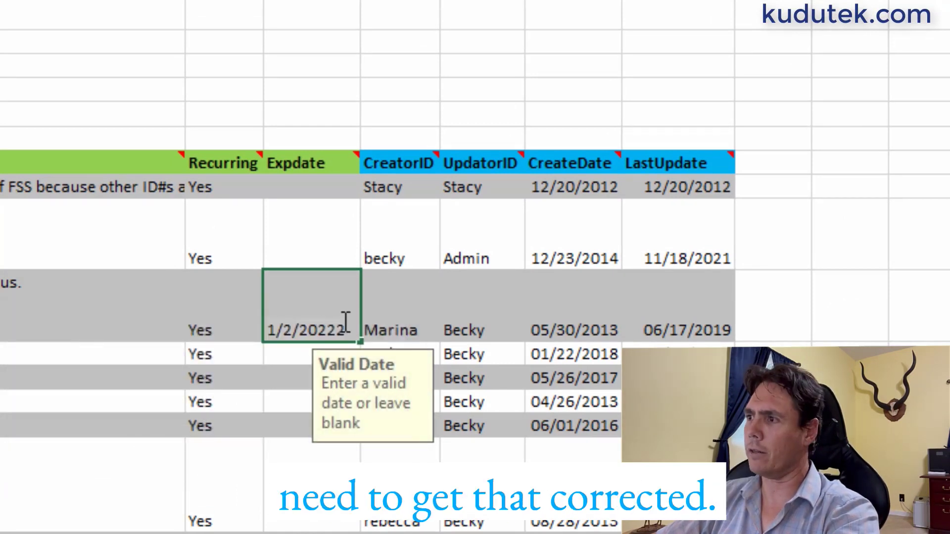
key("Escape")
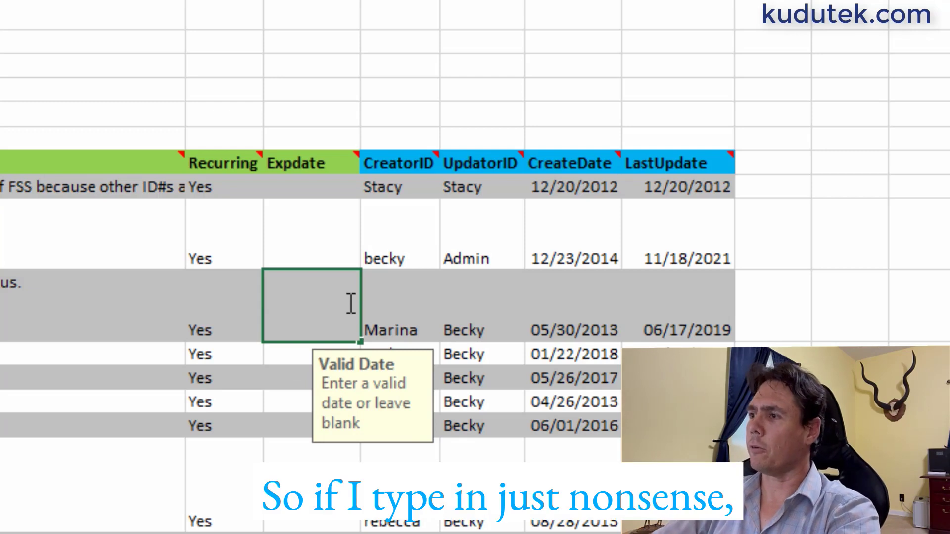
Step: Try to enter the text "fgfgfg" as the Expdate in cell M11, and clear the text
type("fgfgfg")
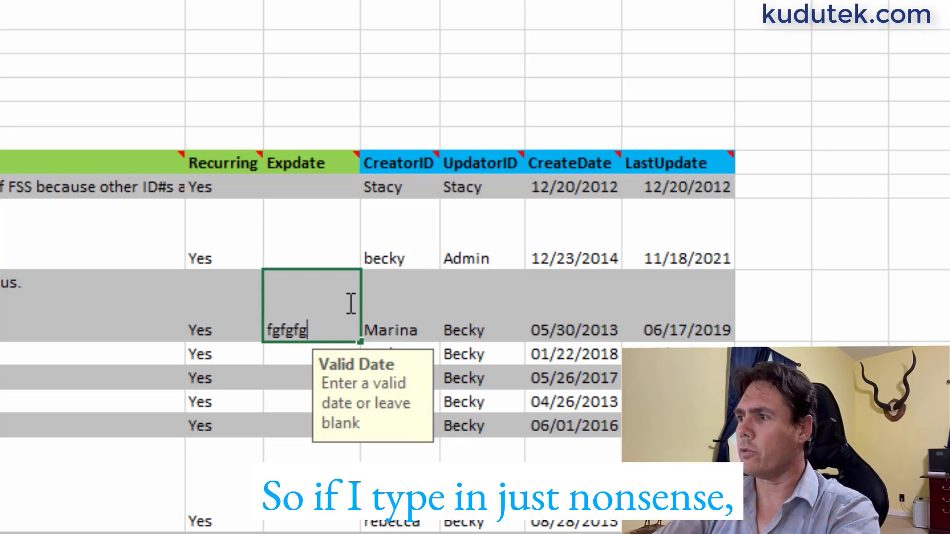
key("Return")
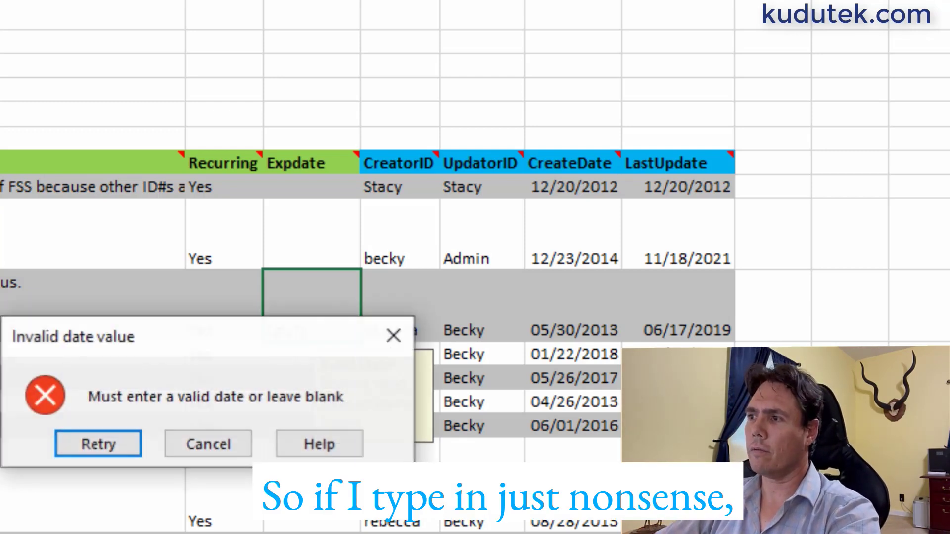
left_click(97, 446)
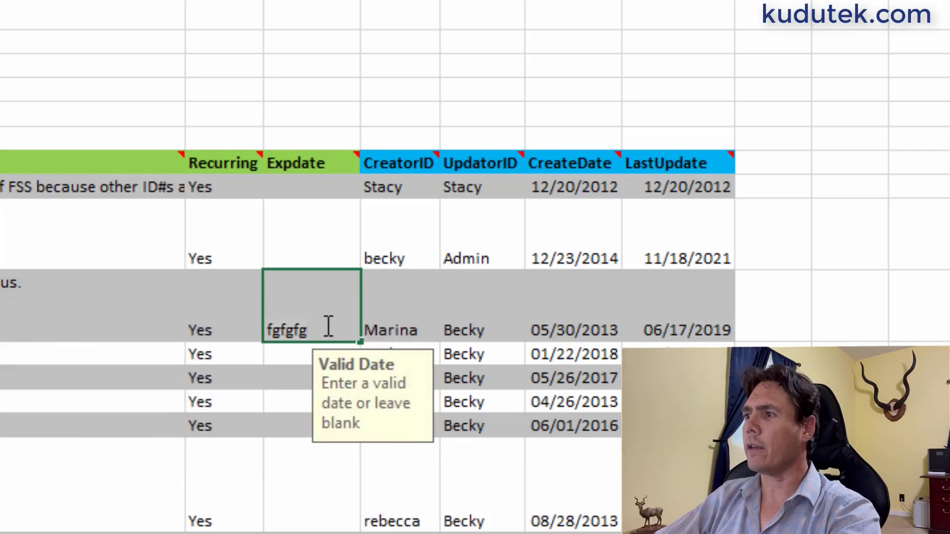
double_click(258, 327)
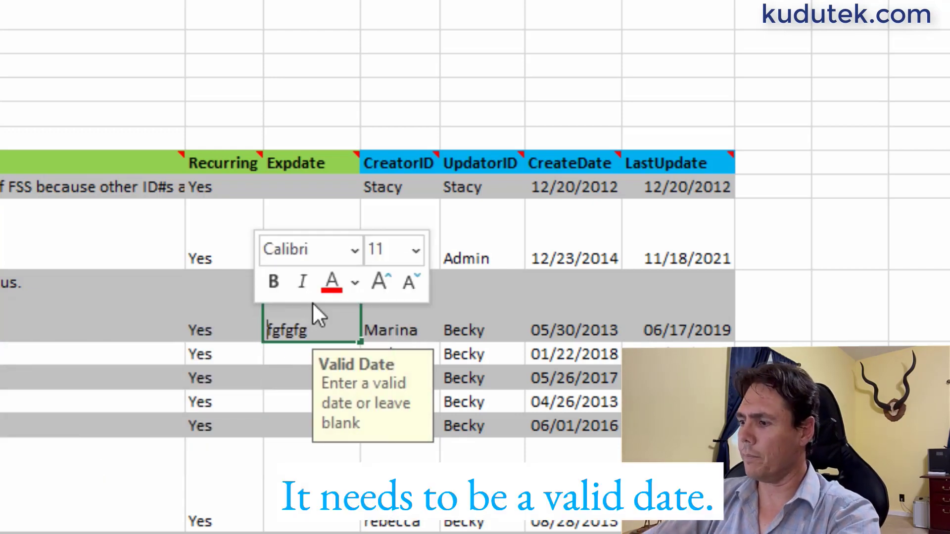
key("Delete")
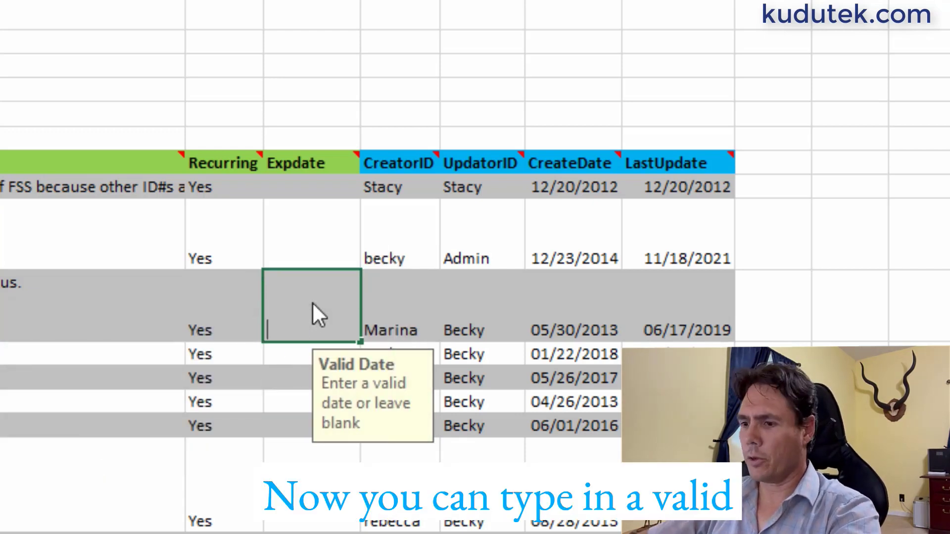
Step: Set the Expdate in cell M11 to 1/2/2019 and reselect that cell
type("1/2/")
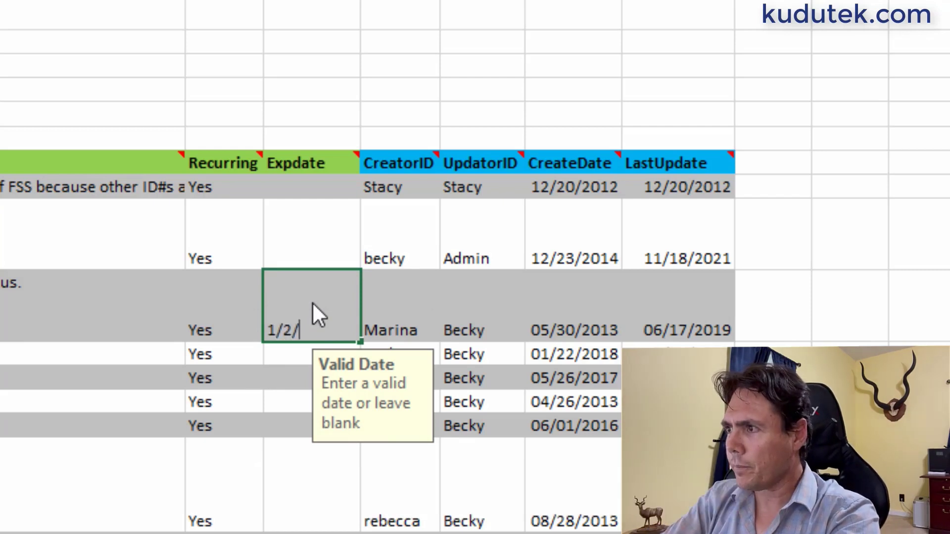
type("2019")
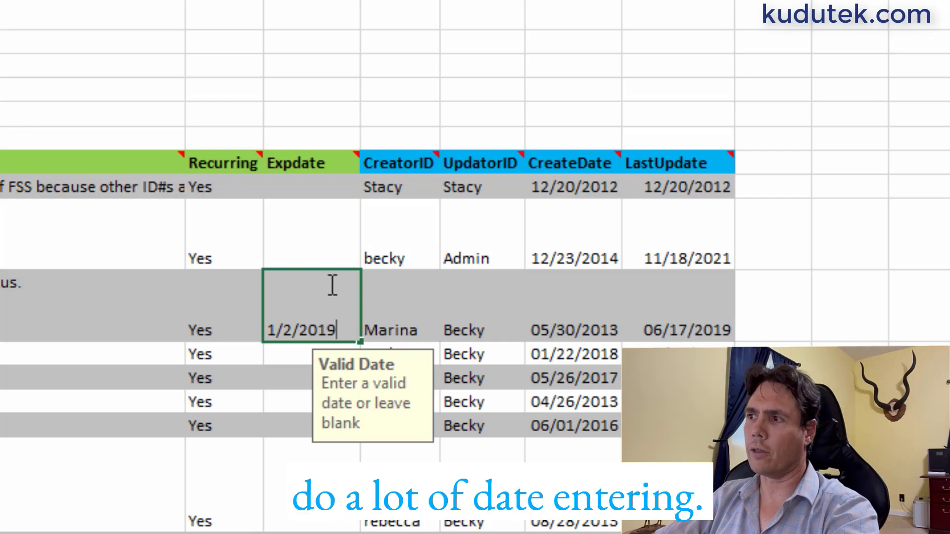
left_click(312, 250)
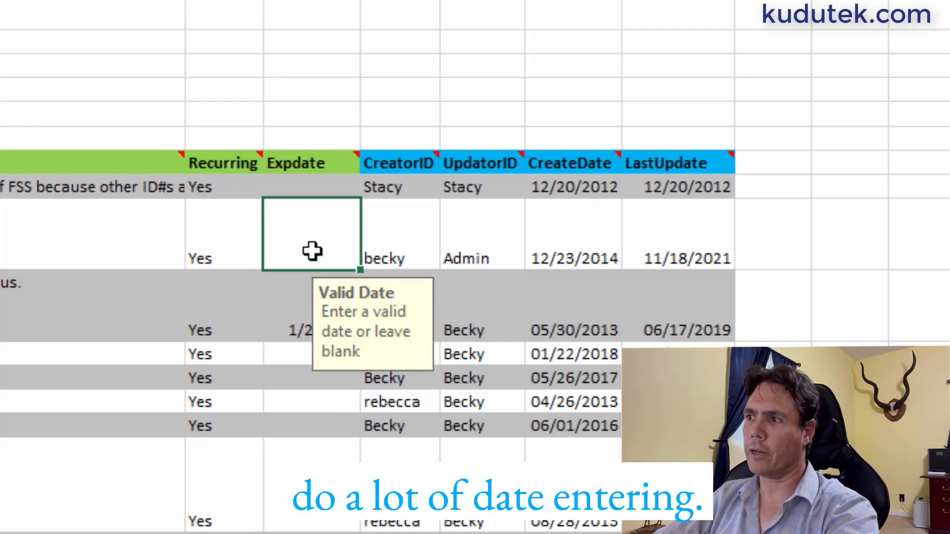
left_click(288, 307)
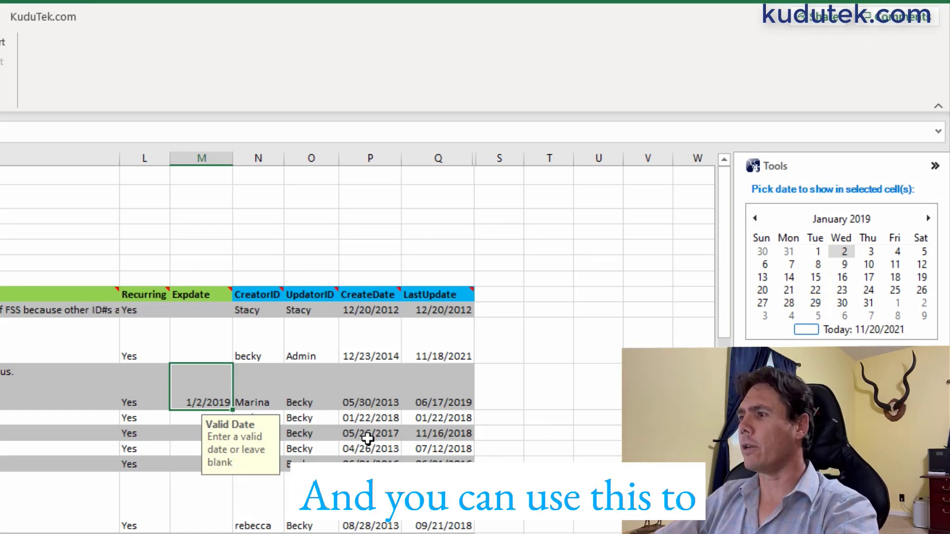
Step: Use the calendar date picker to set M11 to 1/22/2019, and assign 1/29/2019 to the Expdate cells from M10 downward
left_click(816, 290)
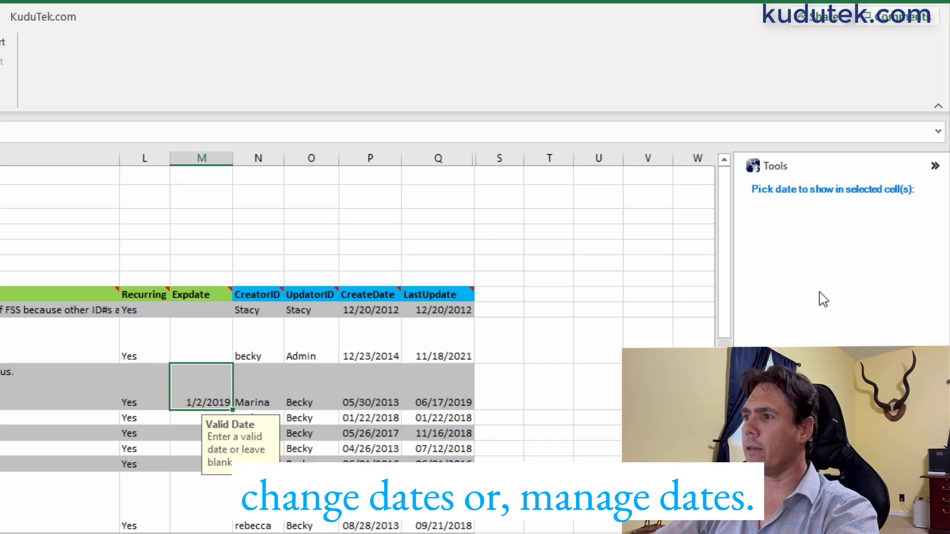
left_click(188, 482)
left_click_drag(198, 335, 198, 533)
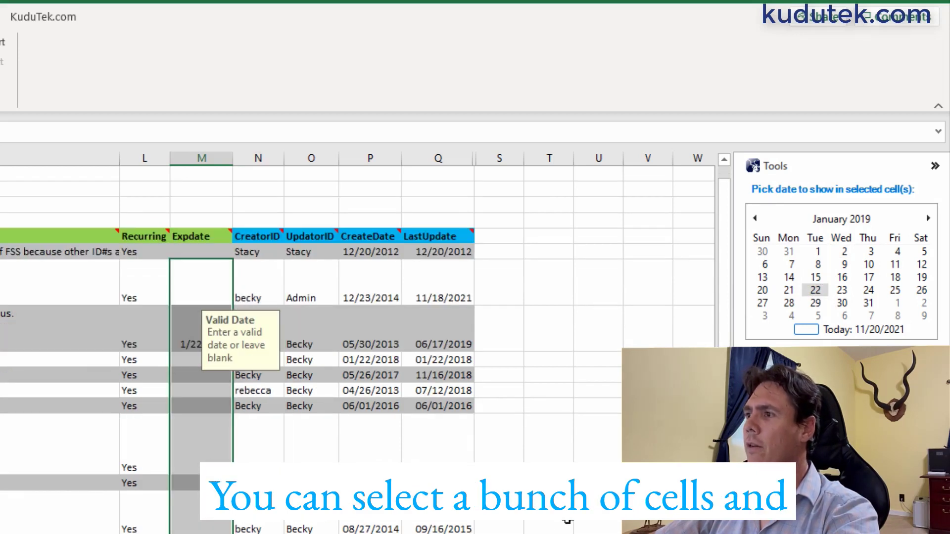
left_click(815, 303)
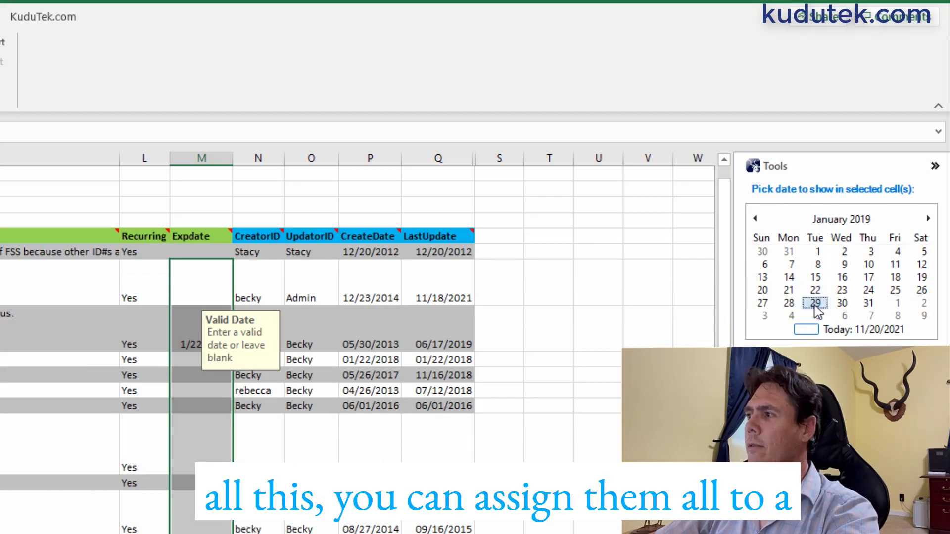
Step: Set the Expdate in cell M14 to 1/29/2017
left_click(208, 445)
left_click(207, 392)
key("F2")
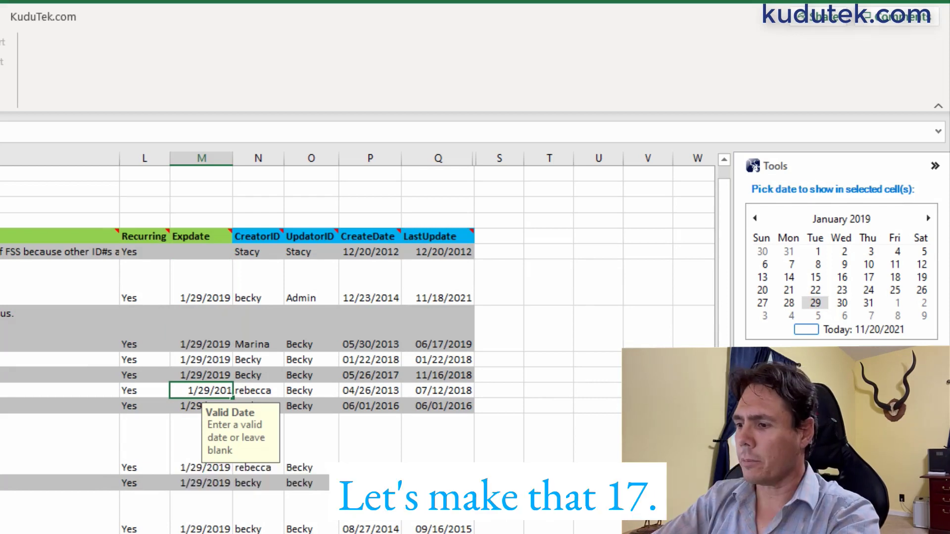
type("17")
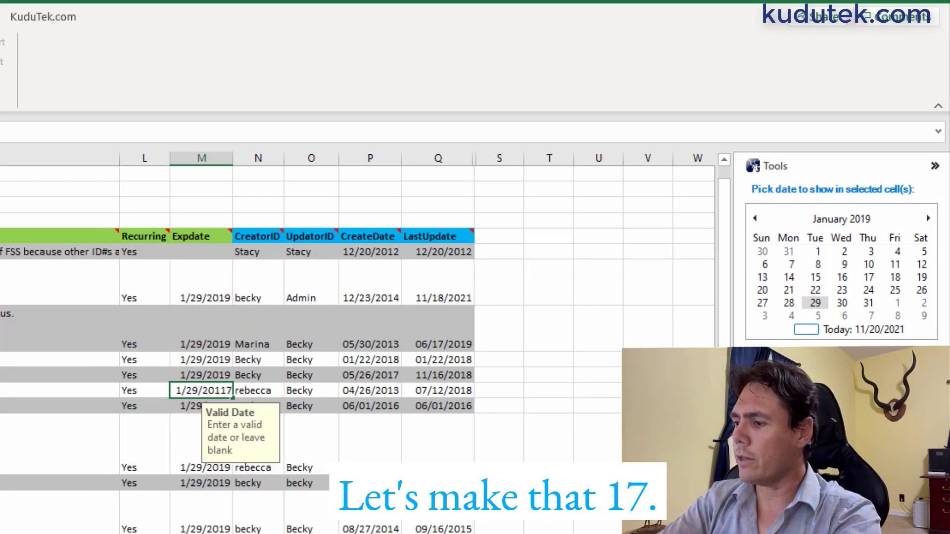
key("Return")
left_click(61, 474)
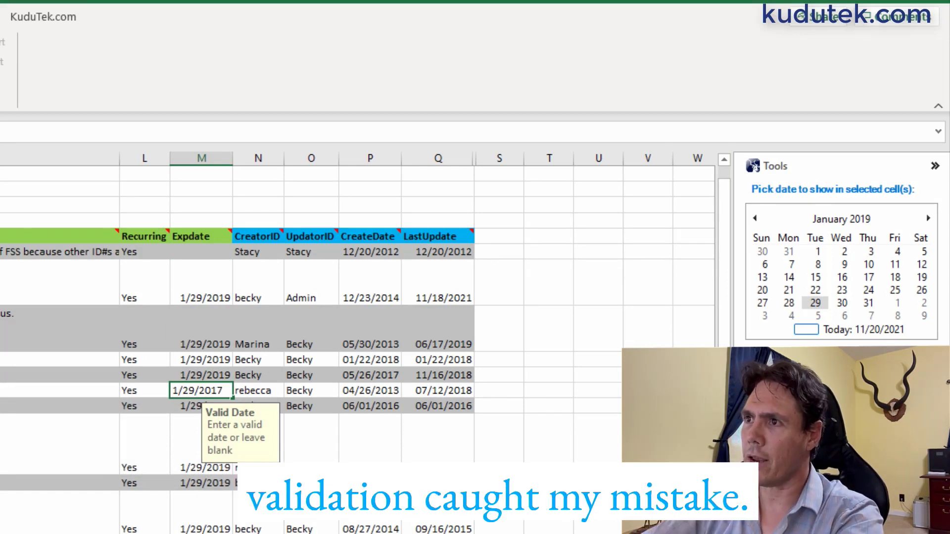
key("Return")
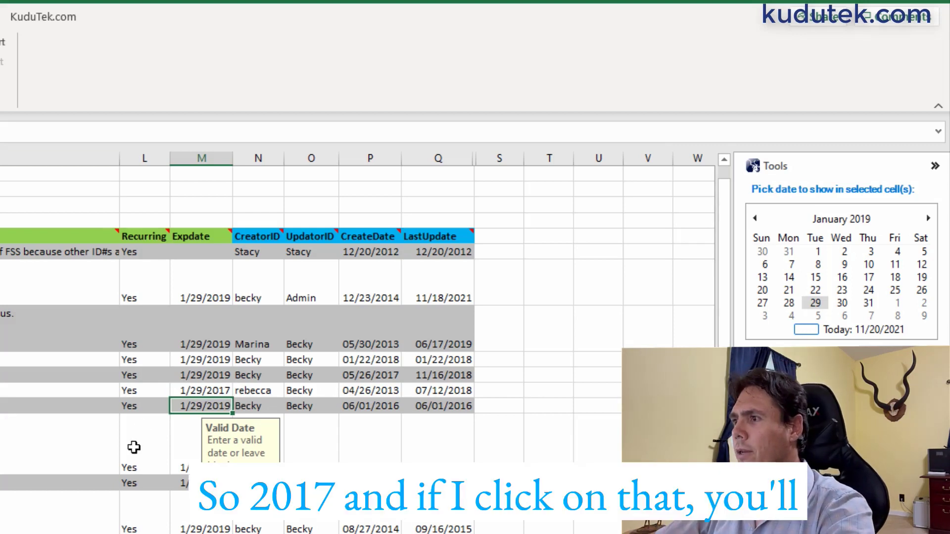
Step: Select the Expdate cell M14, and collapse and re-expand the Tabs and Tools side panes
left_click(220, 389)
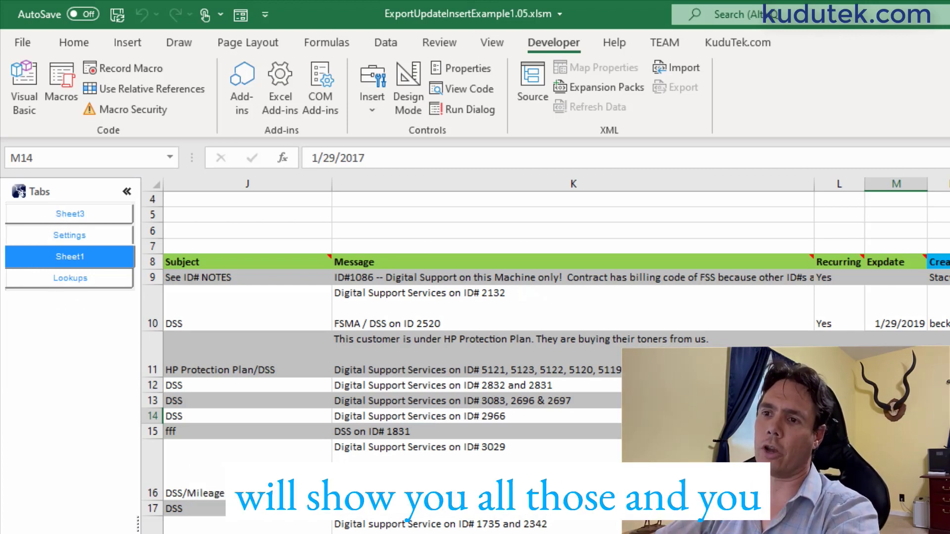
left_click(127, 193)
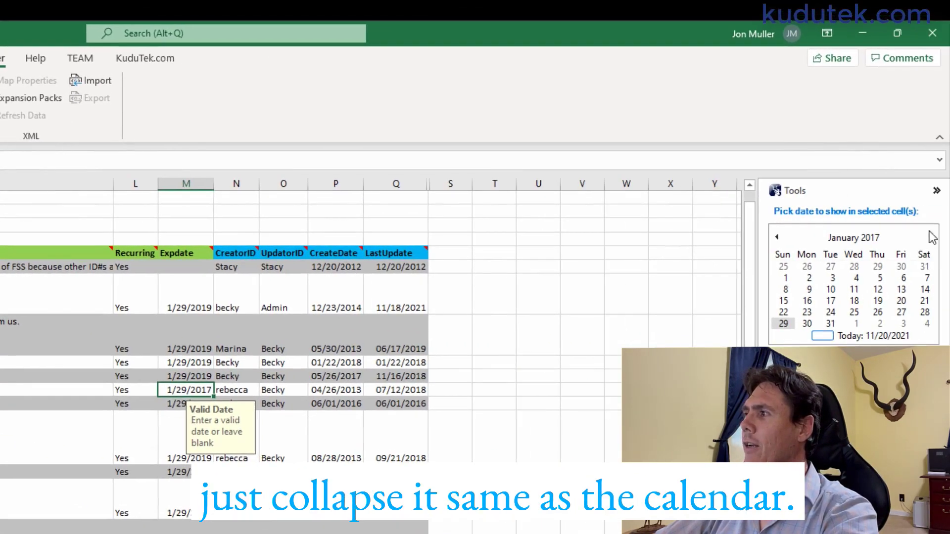
left_click(937, 192)
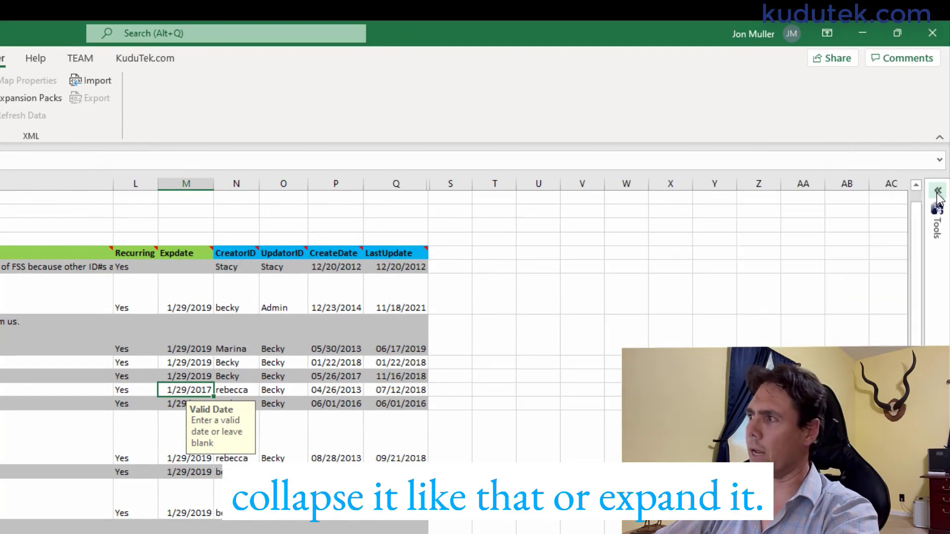
left_click(938, 193)
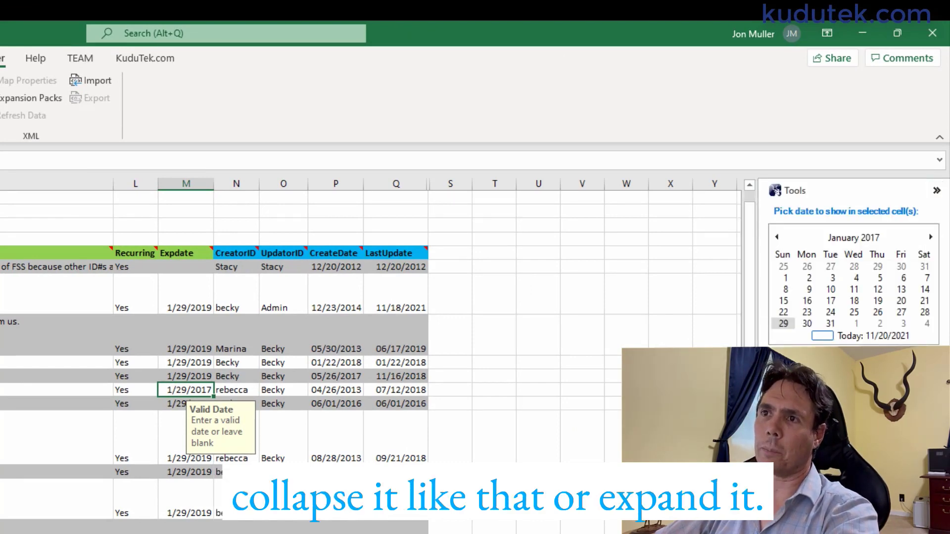
Step: Disable the KuduTek vertical tabs add-in and enable it again
left_click(144, 58)
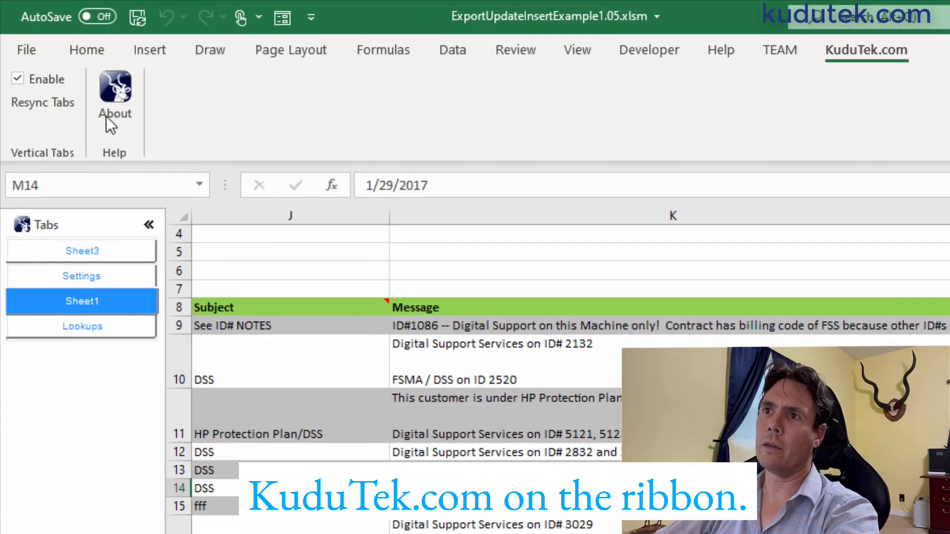
left_click(16, 79)
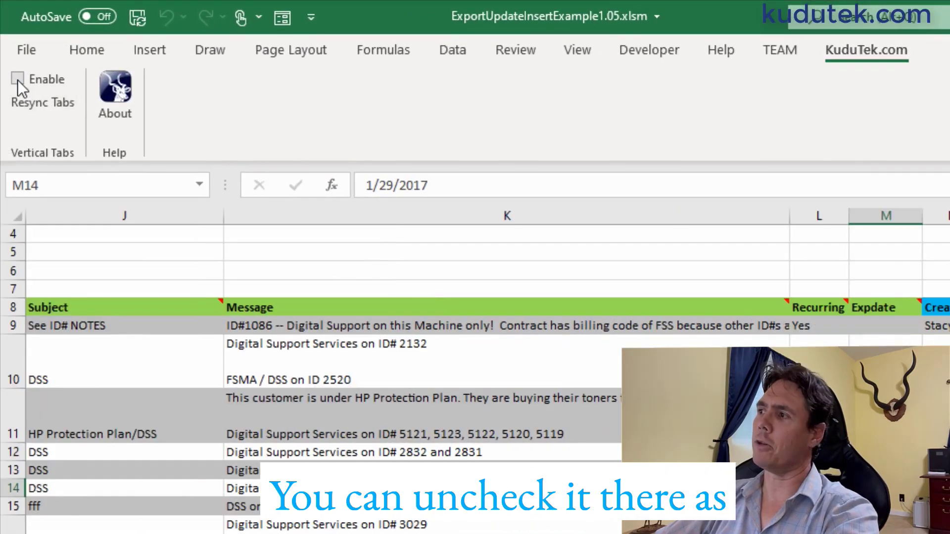
left_click(17, 79)
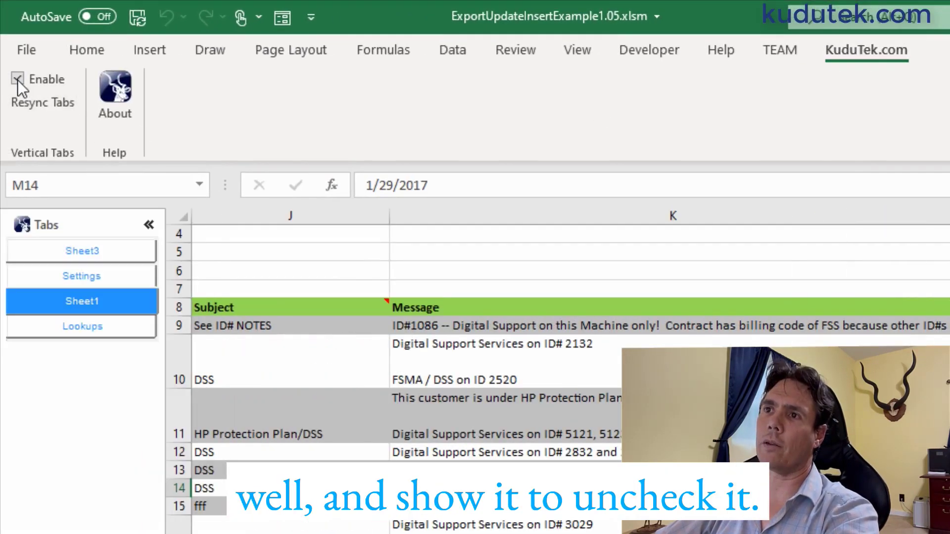
Step: View the add-in's About information, and open the kudutek.com website in a maximized window
left_click(117, 93)
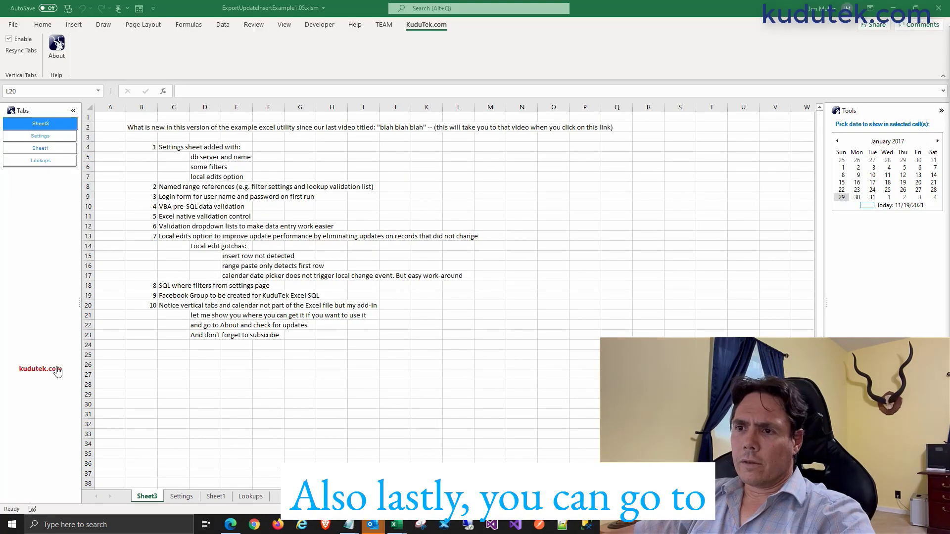
left_click(54, 372)
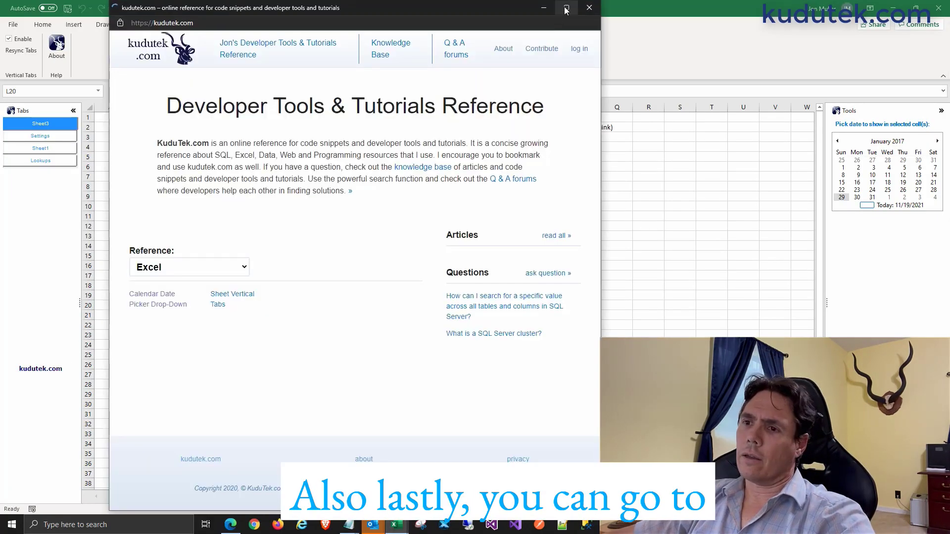
left_click_drag(513, 8, 406, 0)
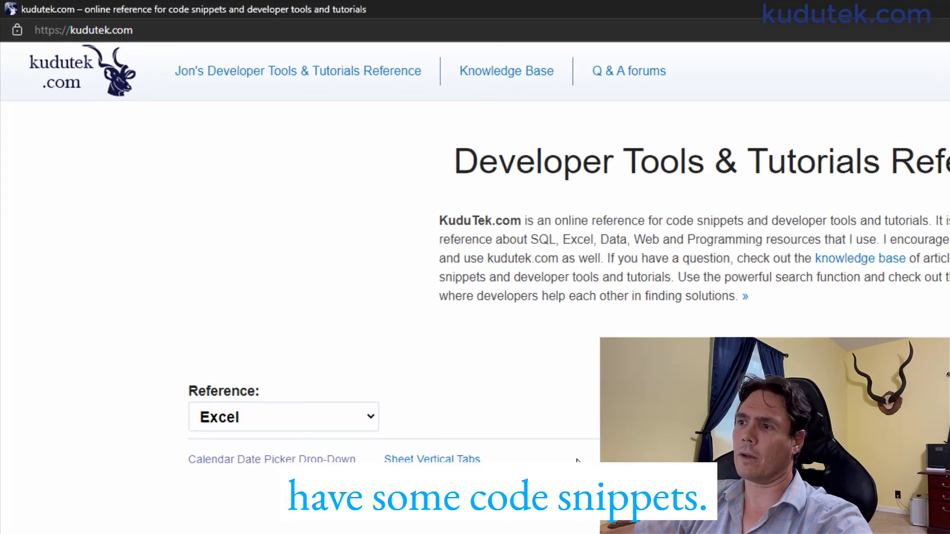
Step: Switch the website's code reference to SQL Server and open the Loops / Cursors topic
left_click(371, 417)
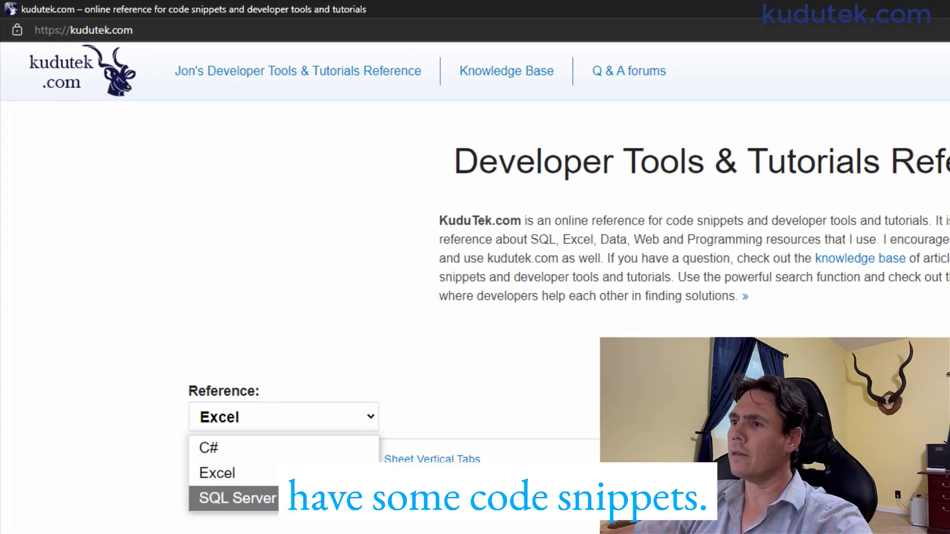
left_click(302, 499)
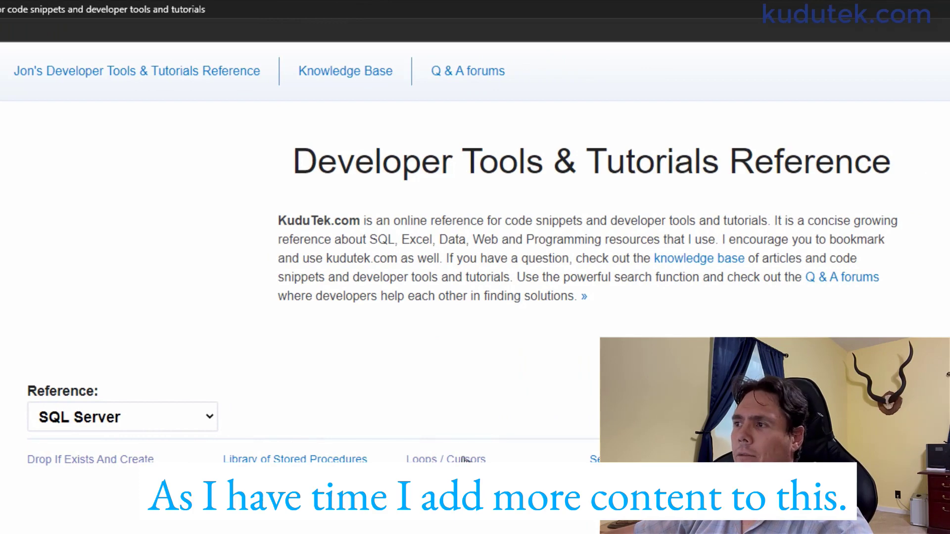
left_click(463, 459)
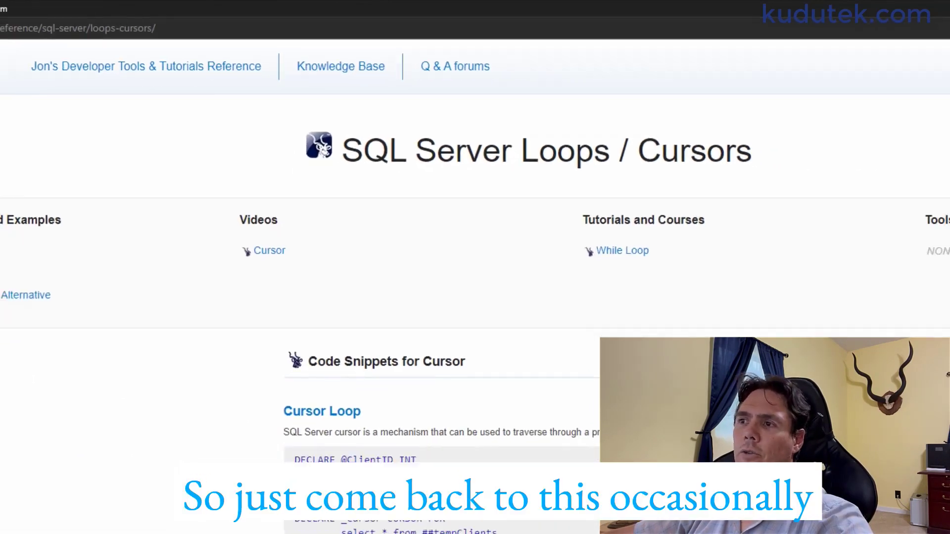
Step: Go to the While Loop code snippets, look through the examples and videos below them, and close the website window
left_click(48, 194)
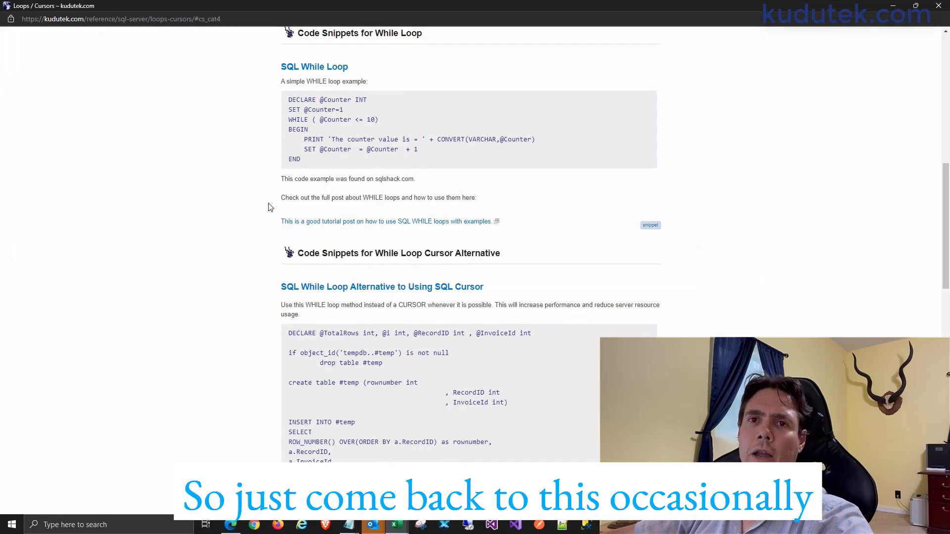
scroll(458, 208, "down", 15)
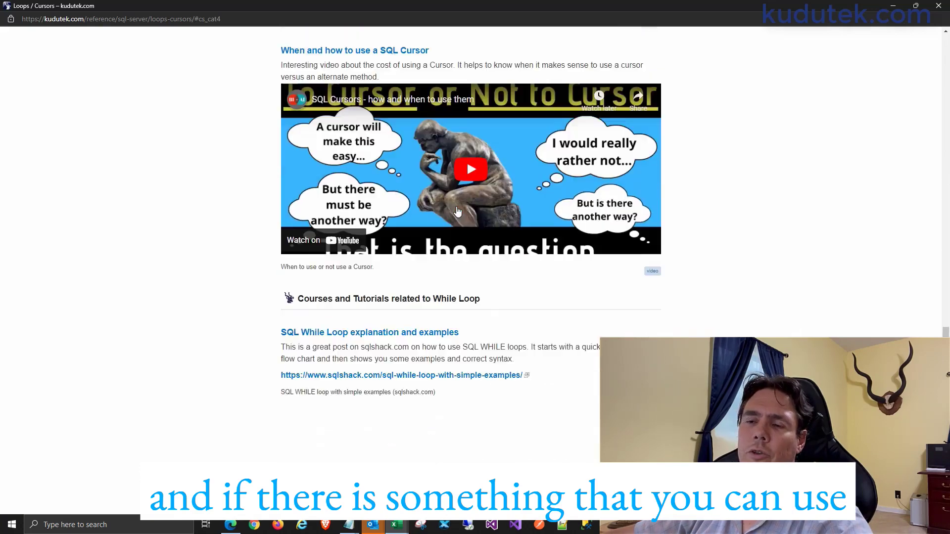
scroll(458, 208, "down", 1)
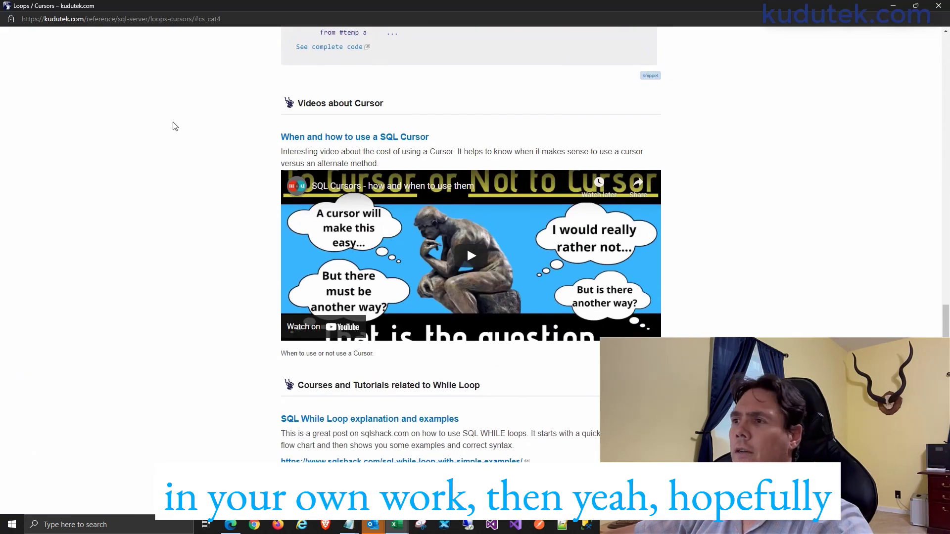
left_click(938, 6)
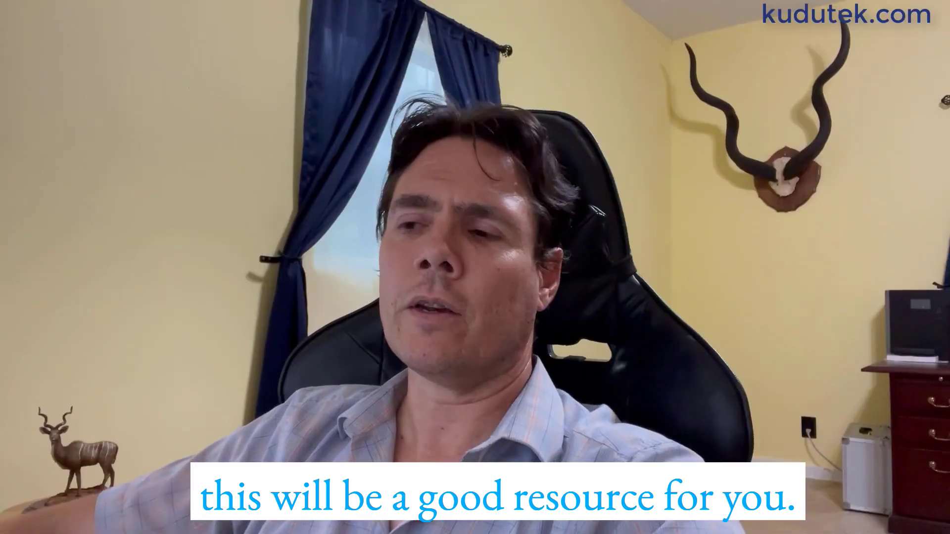